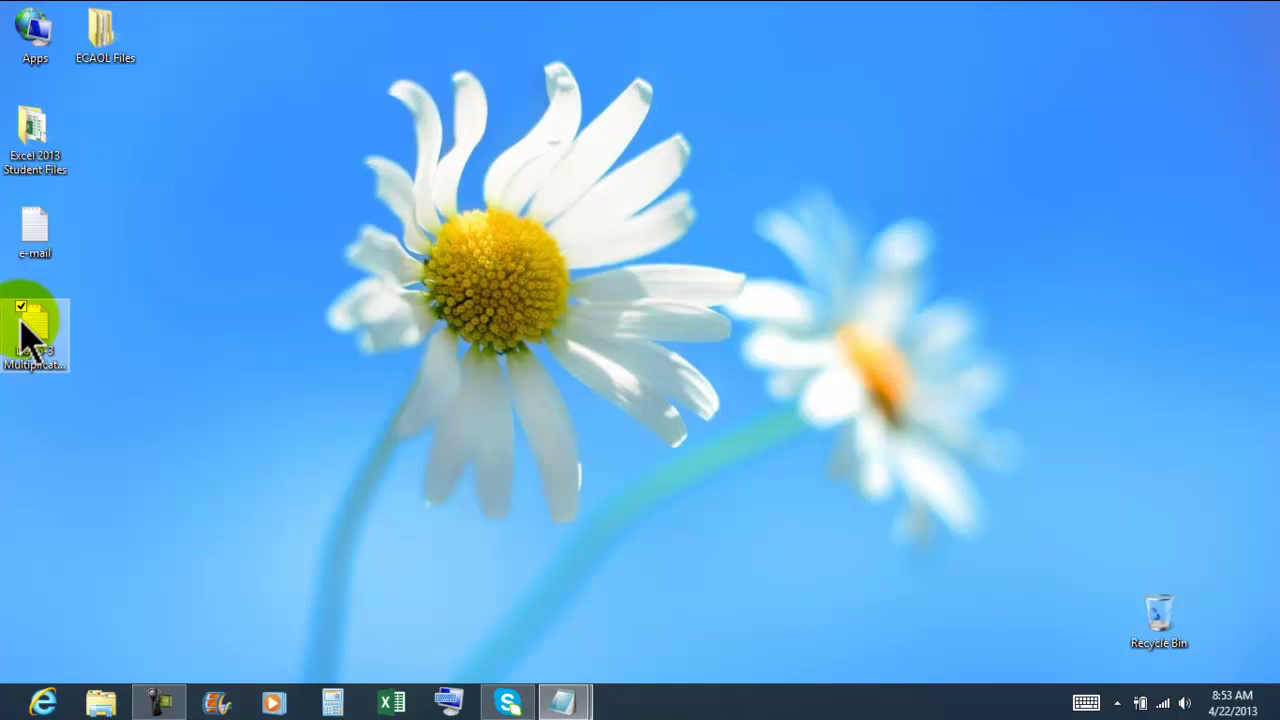
Open the Day 5-3 Multiplication and Sum Function note on the desktop and read its two practice tasks
double_click(25, 335)
left_click_drag(294, 86, 593, 108)
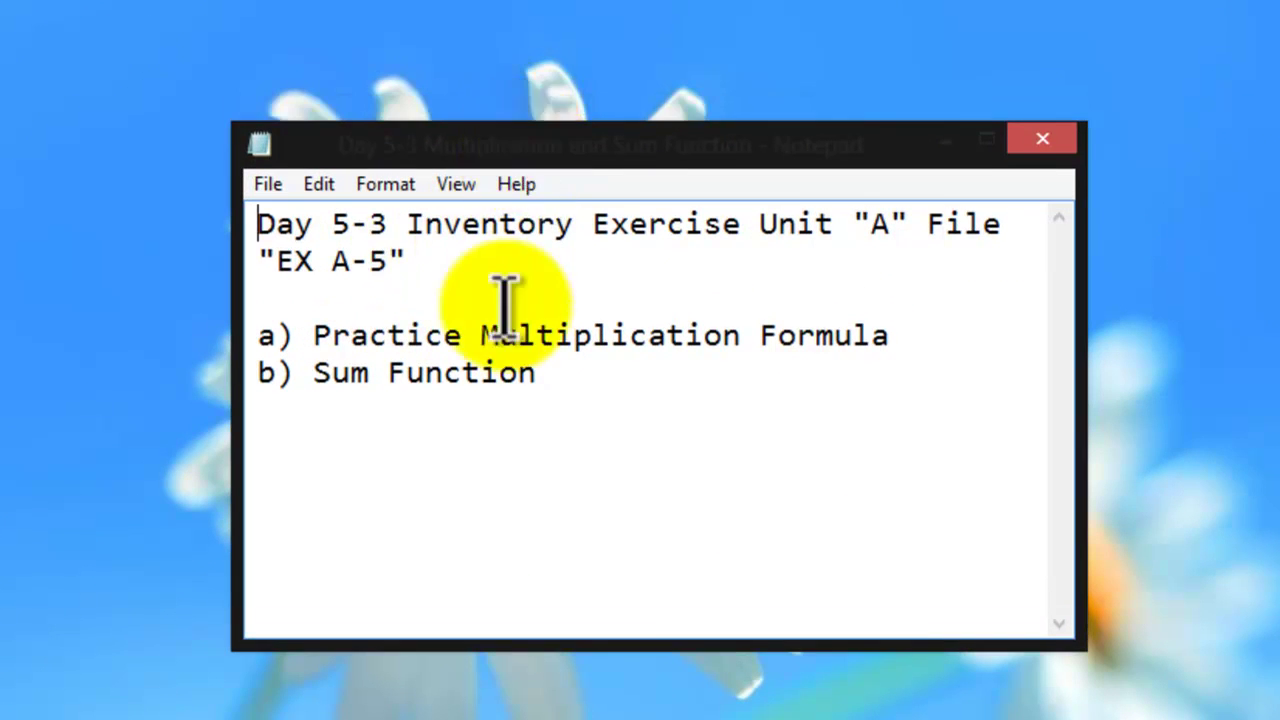
left_click_drag(553, 372, 258, 335)
left_click(572, 390)
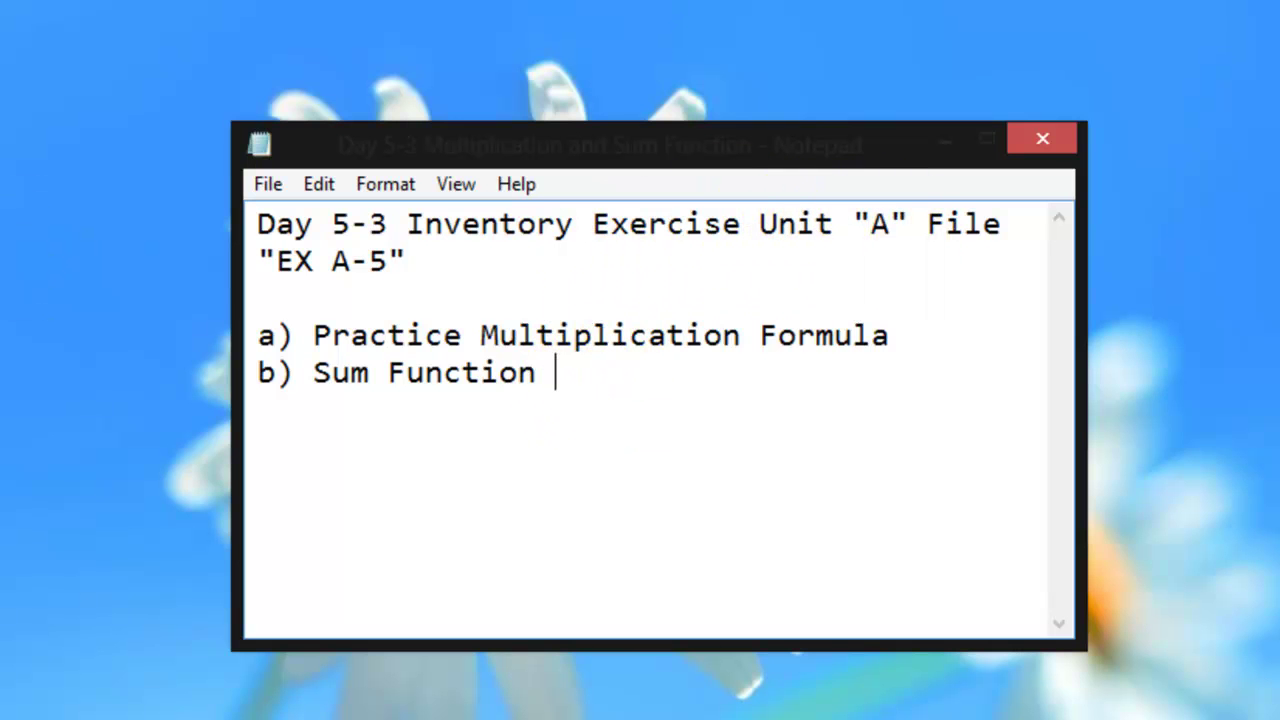
Open the Excel 2013 Student Files folder and arrange its window side by side with the exercise note
right_click(101, 703)
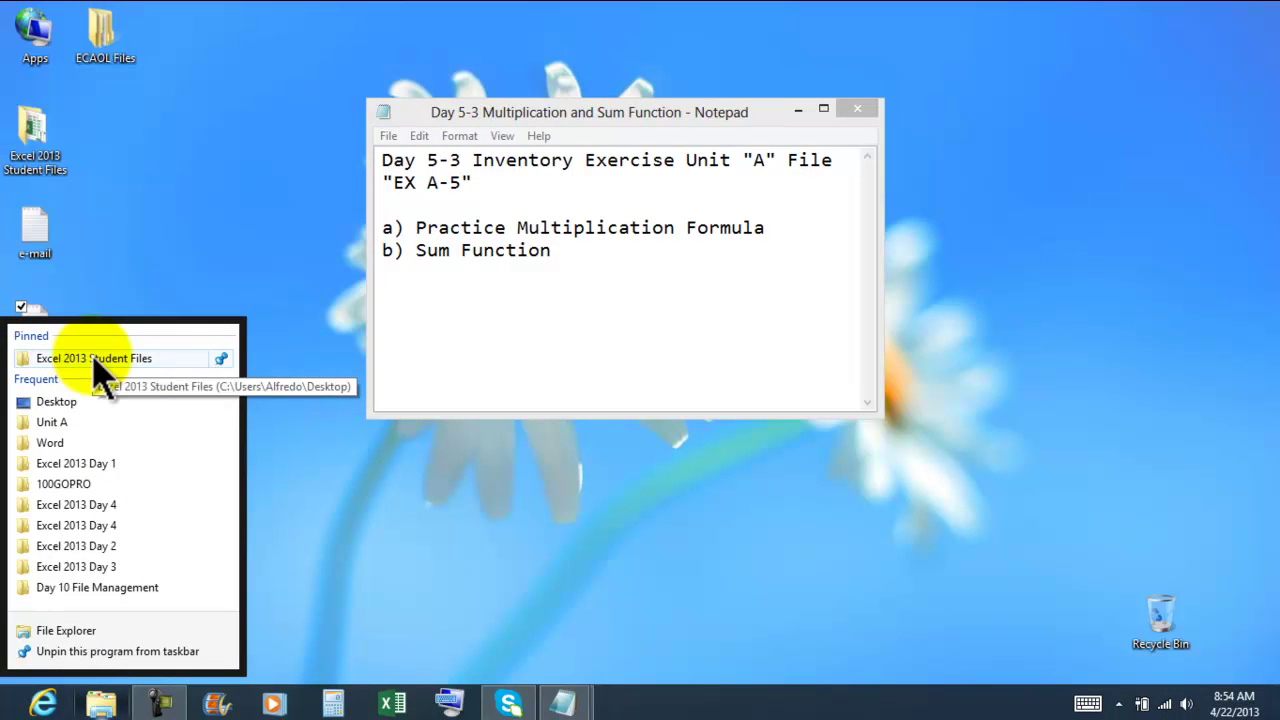
left_click(100, 365)
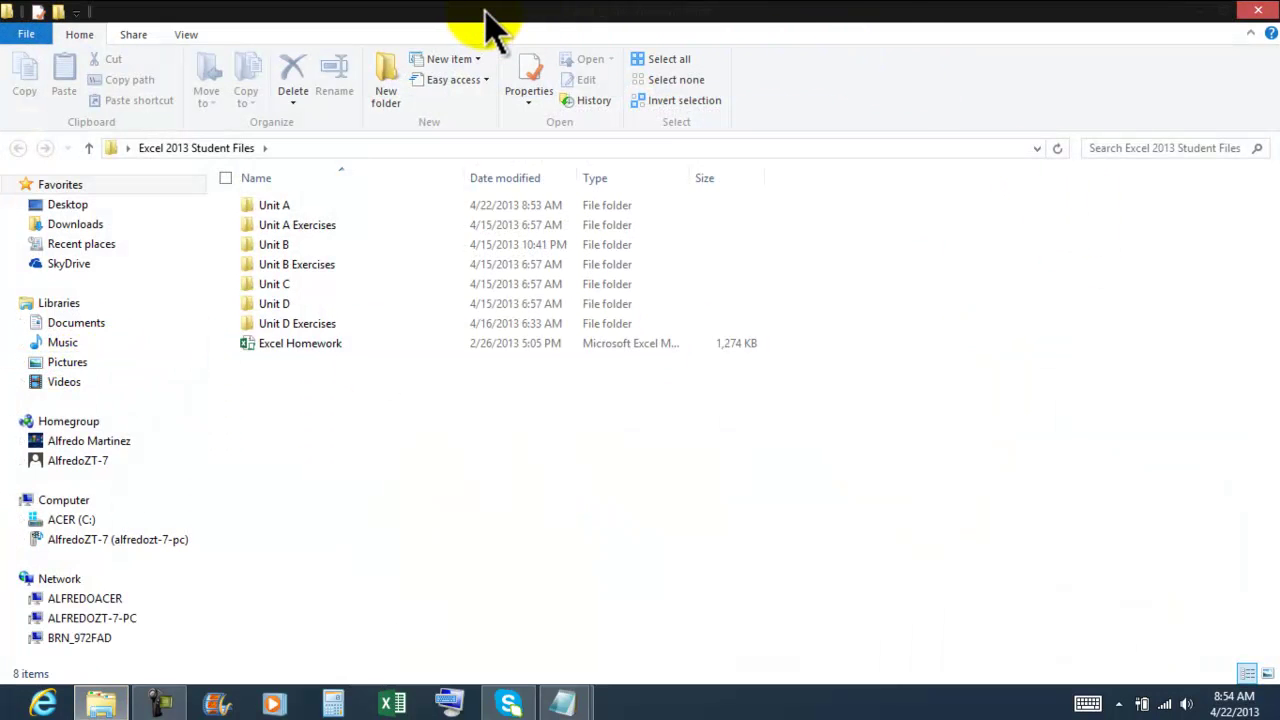
left_click_drag(490, 25, 294, 49)
left_click_drag(614, 120, 851, 68)
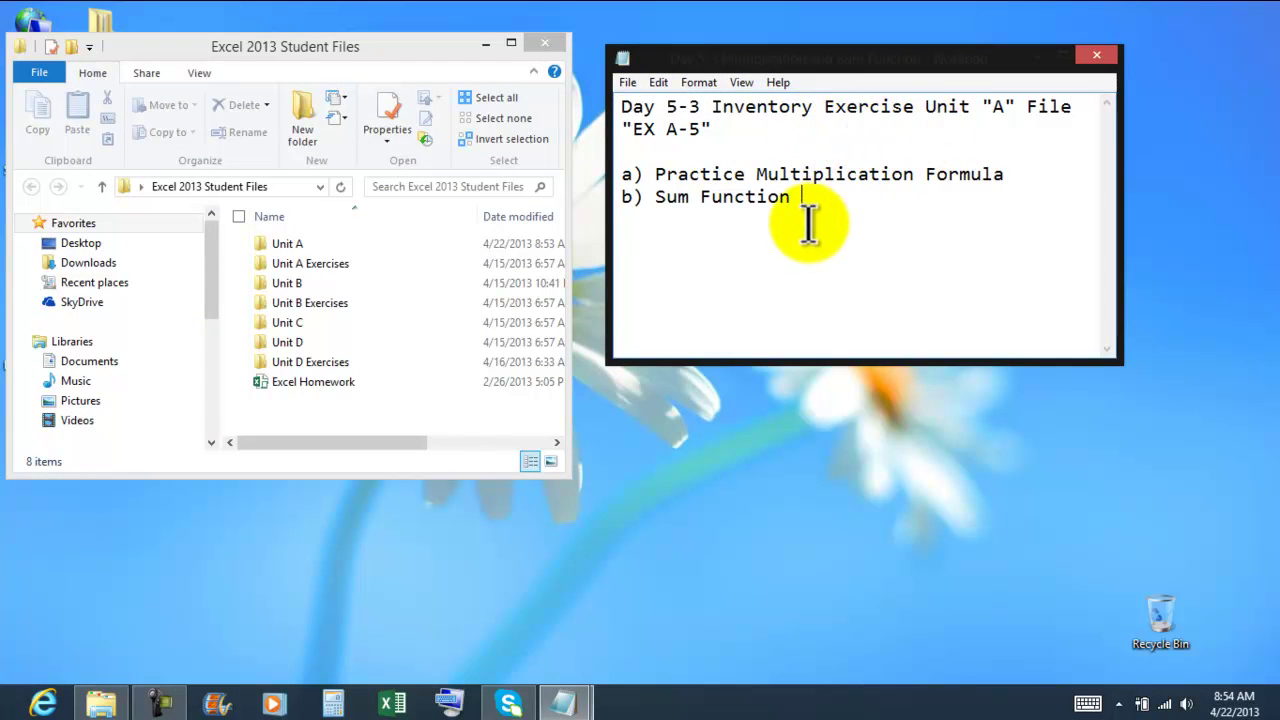
Open the EX A-5 workbook from the Unit A folder and maximize its window
left_click(290, 246)
double_click(290, 247)
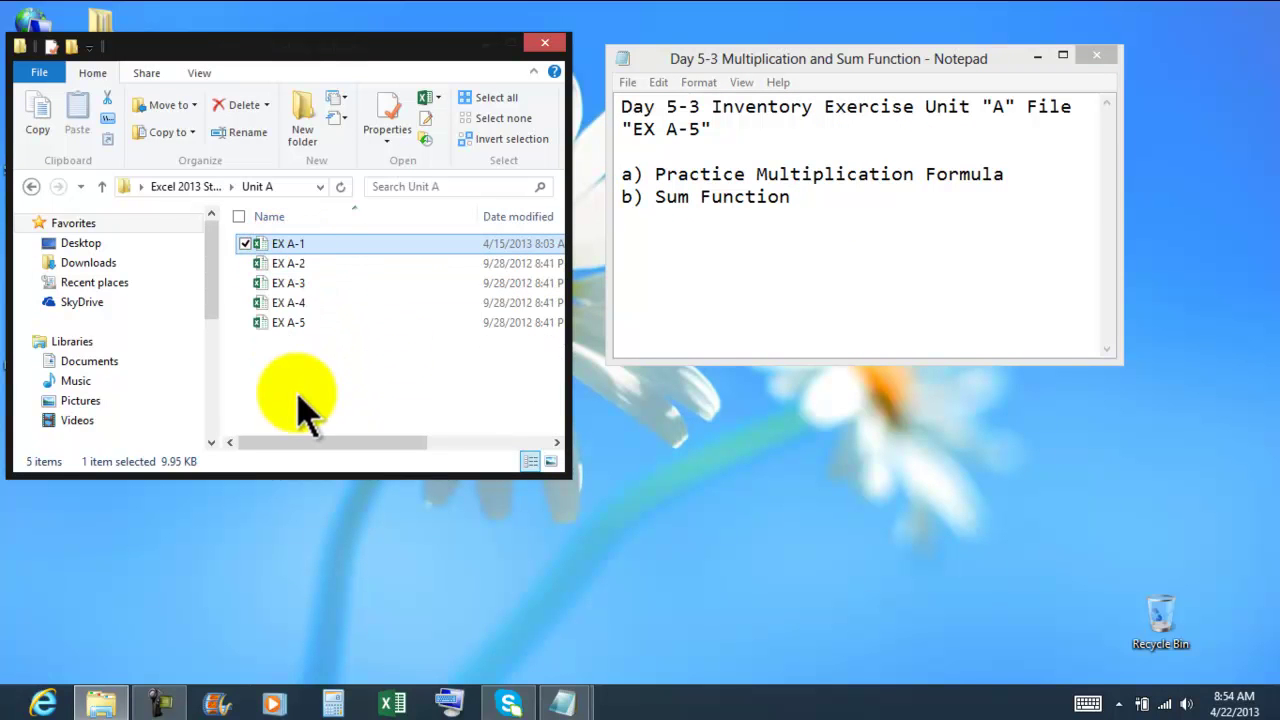
left_click(300, 398)
left_click(300, 243)
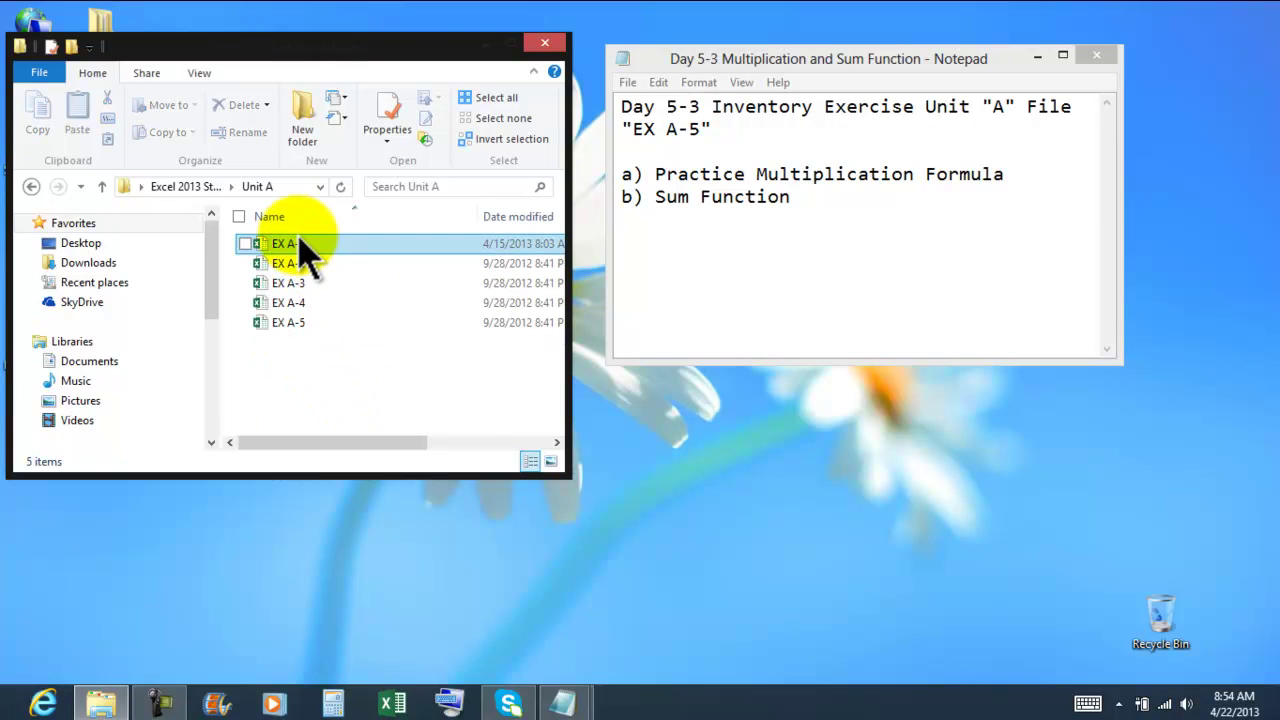
left_click(300, 322)
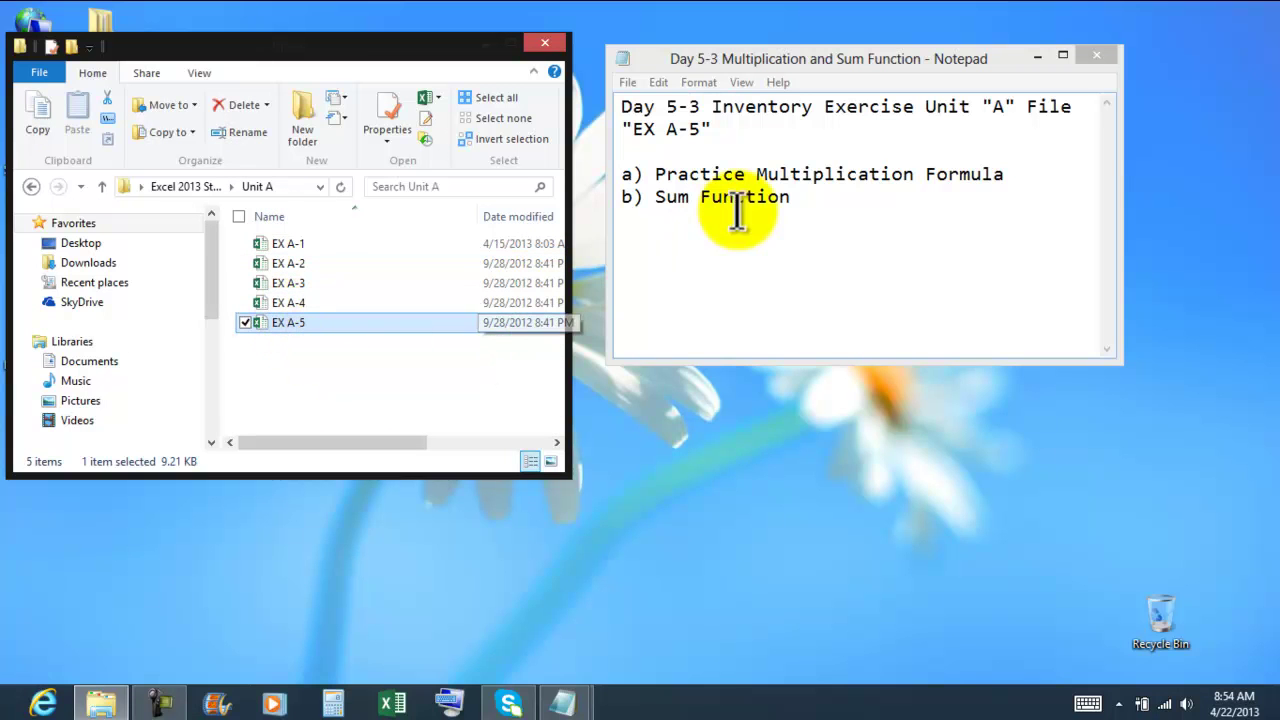
double_click(300, 323)
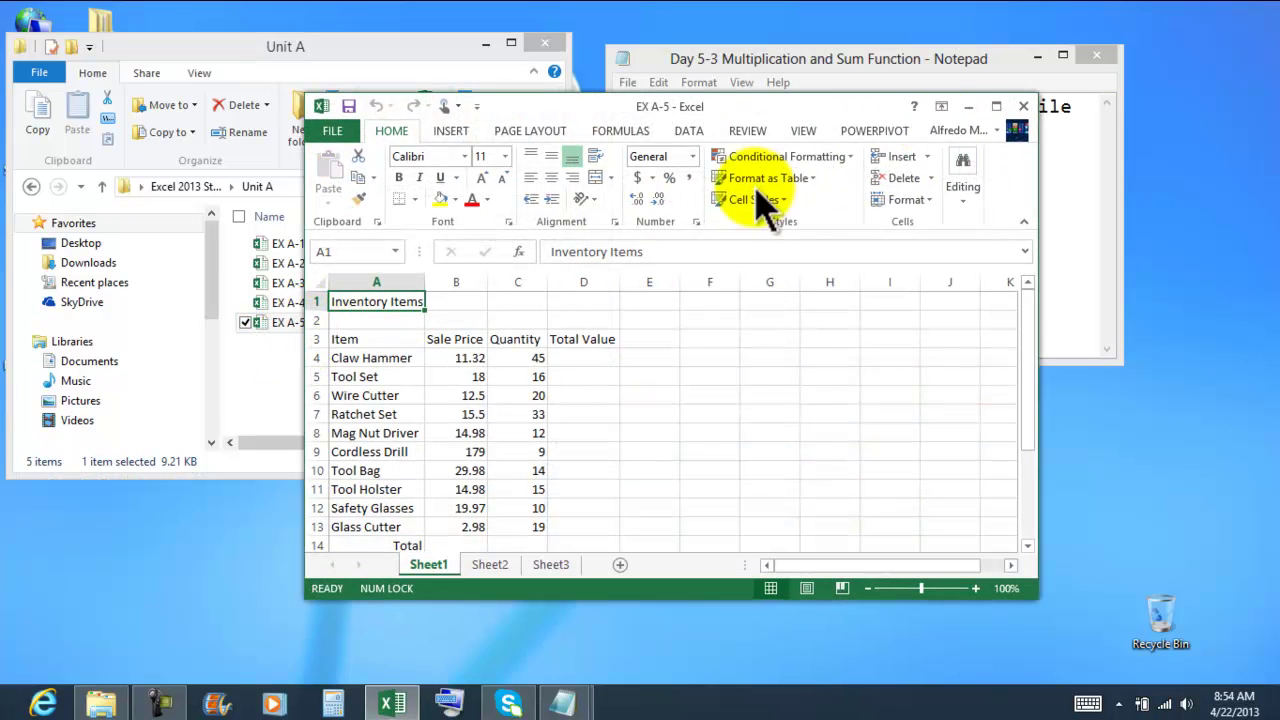
left_click(997, 107)
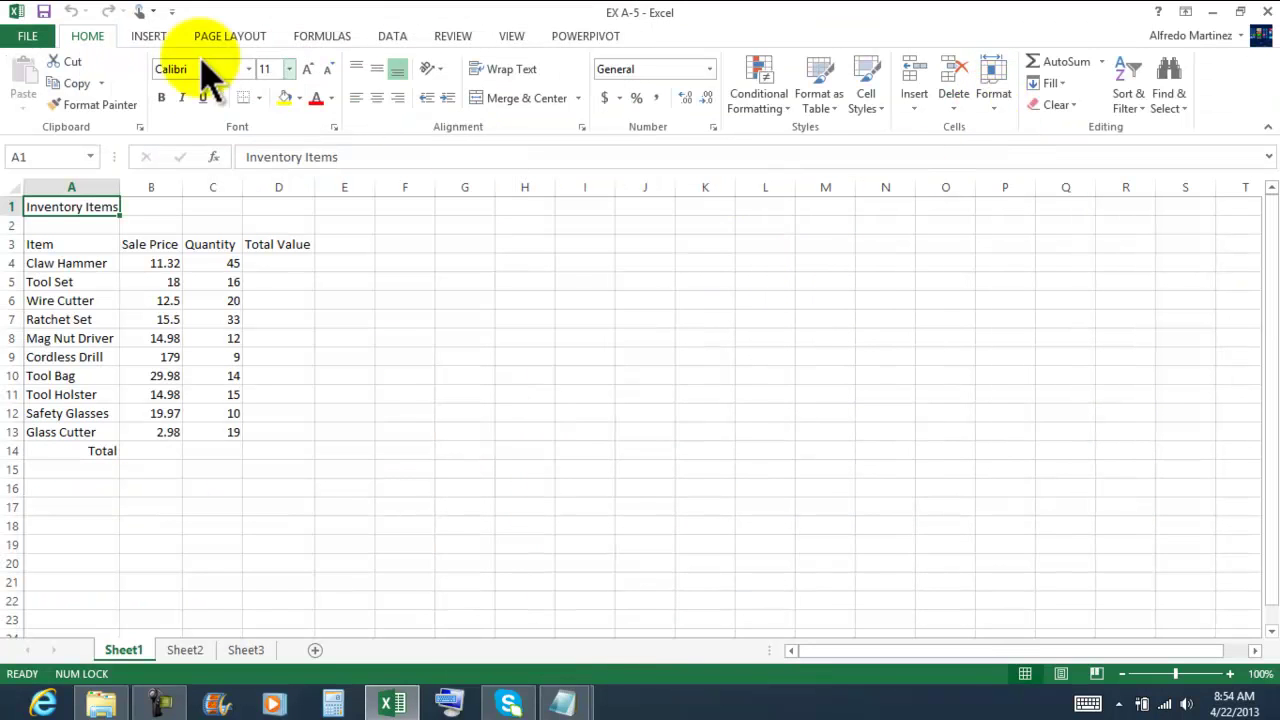
Save a copy of the workbook as "Inventory File 4-22-2013" in the Excel 2013 Files 4-17-2013 folder
left_click(30, 40)
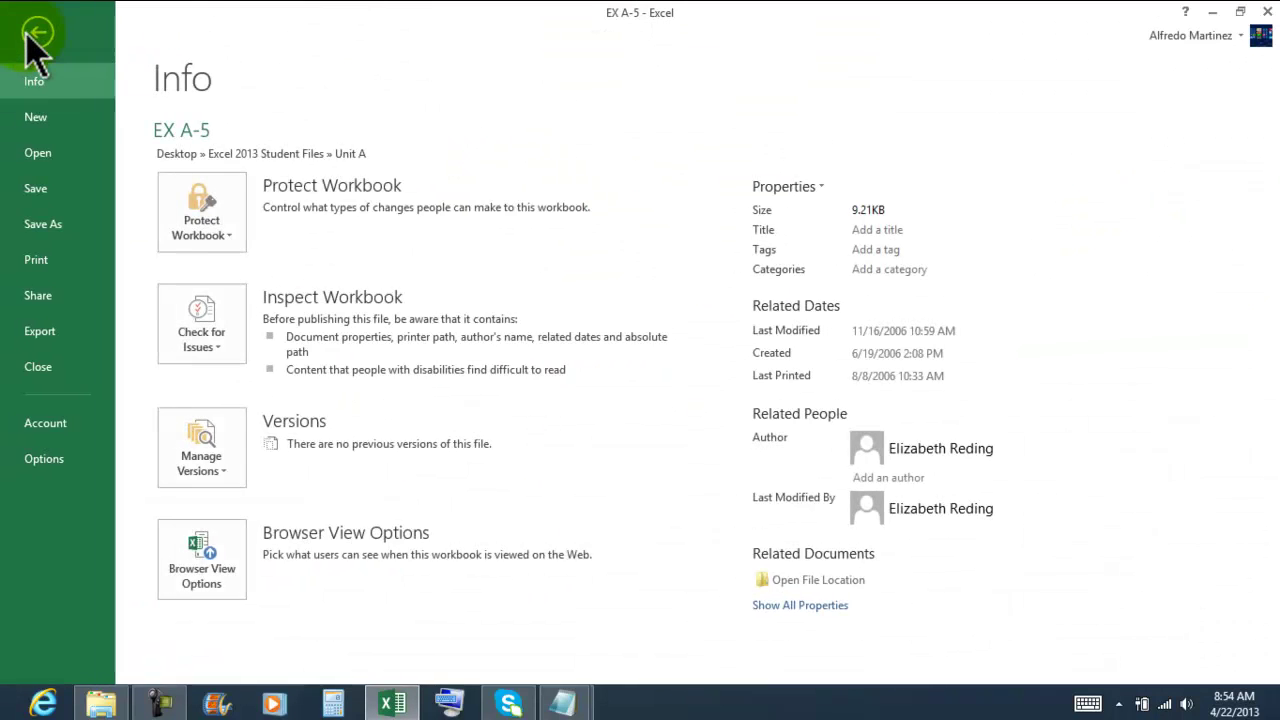
left_click(43, 221)
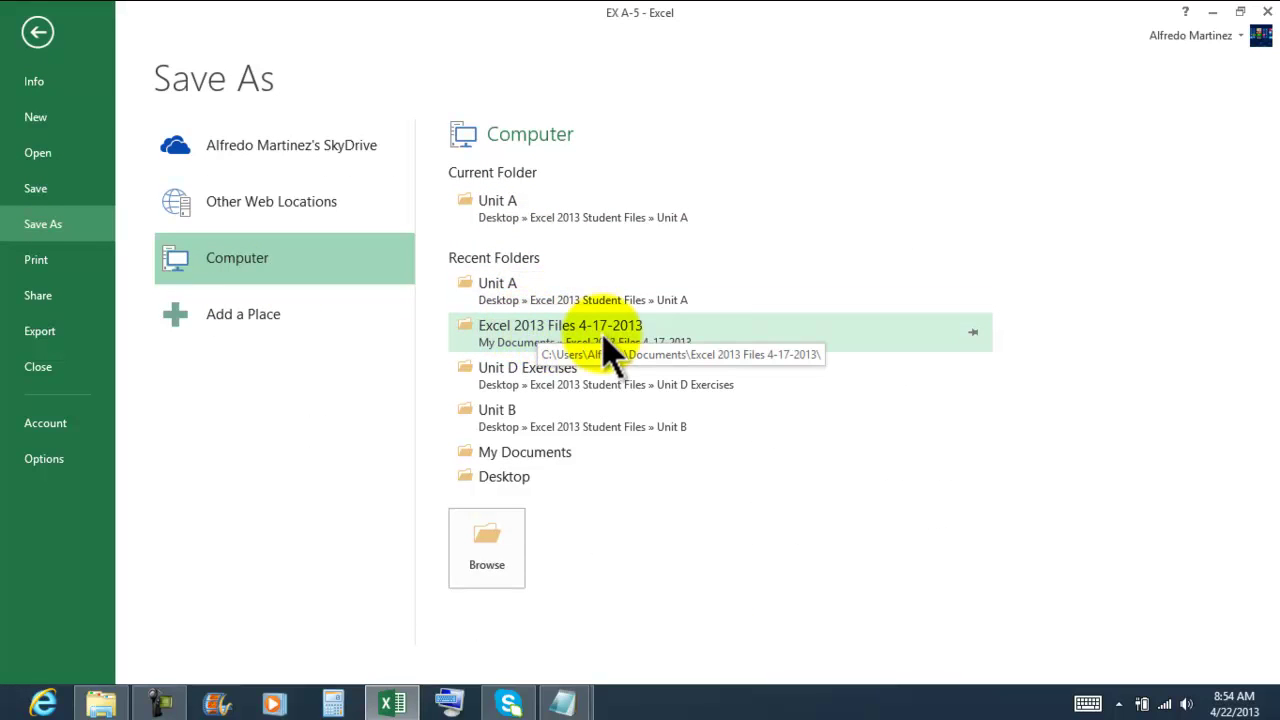
left_click(608, 345)
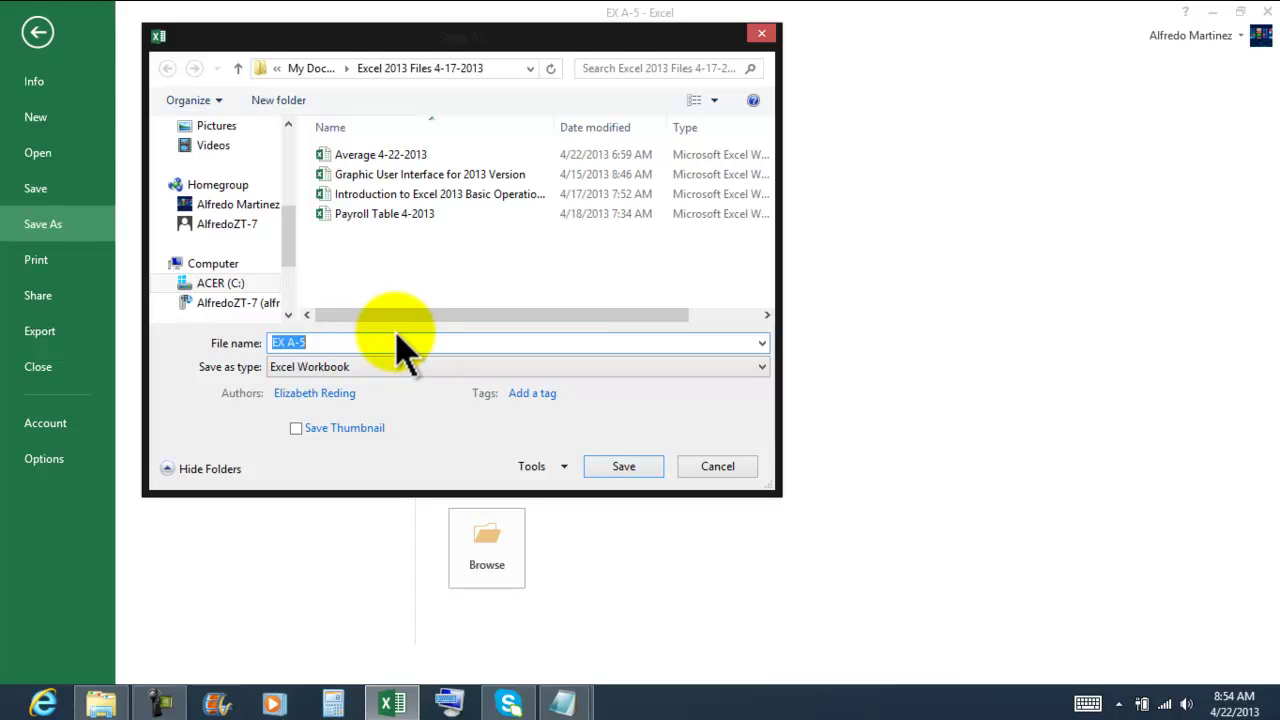
type("Inventory File 4-22-2013")
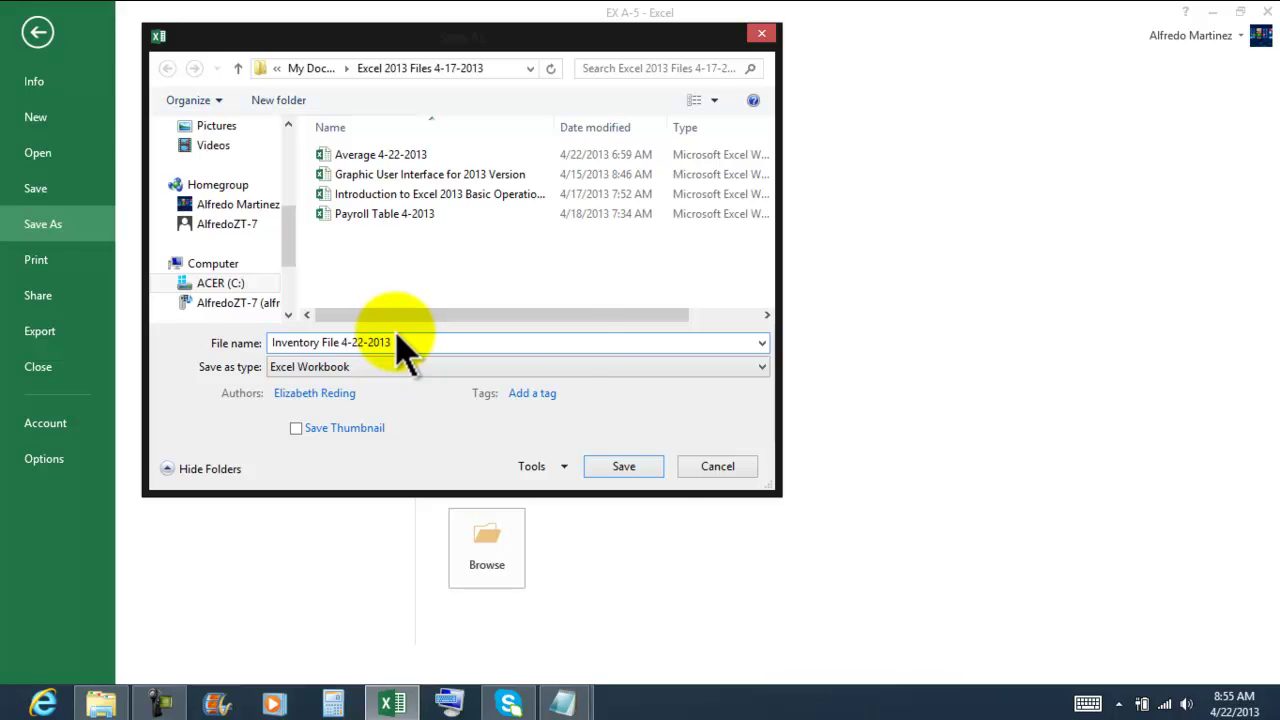
left_click(648, 468)
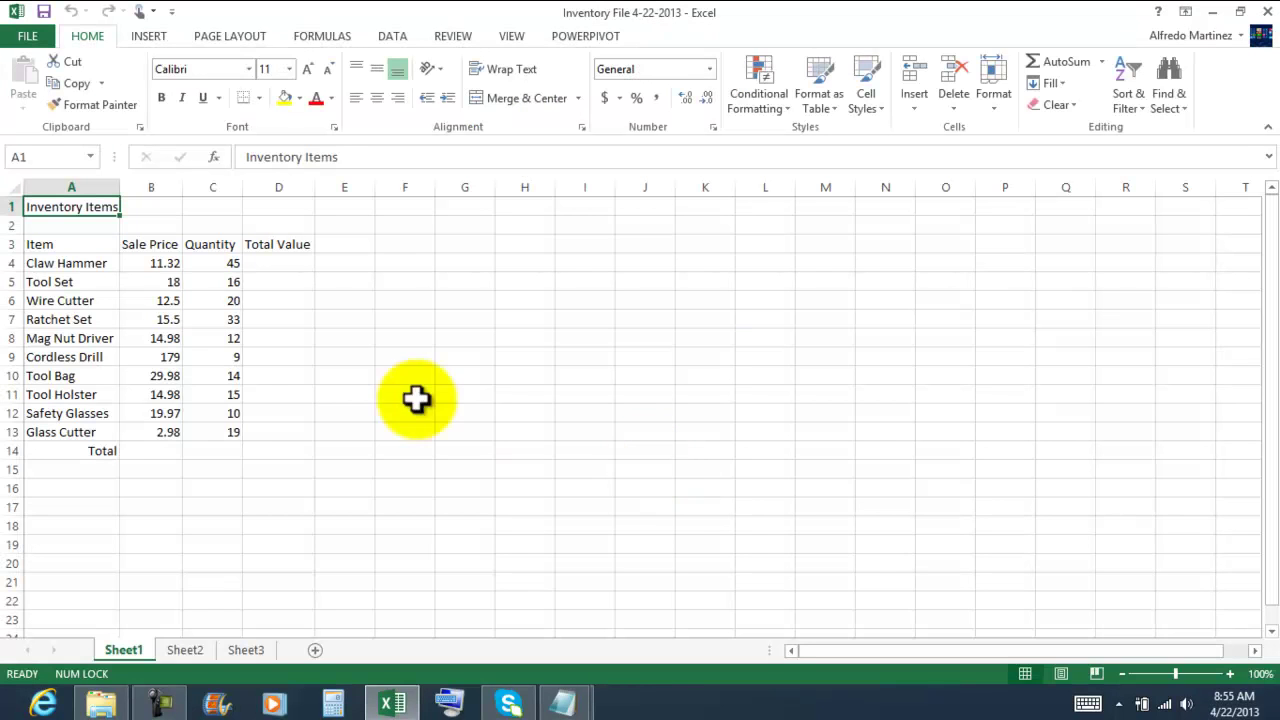
Examine the inventory table's title, column headings, first items, and the Claw Hammer's sale price and quantity
left_click(336, 548)
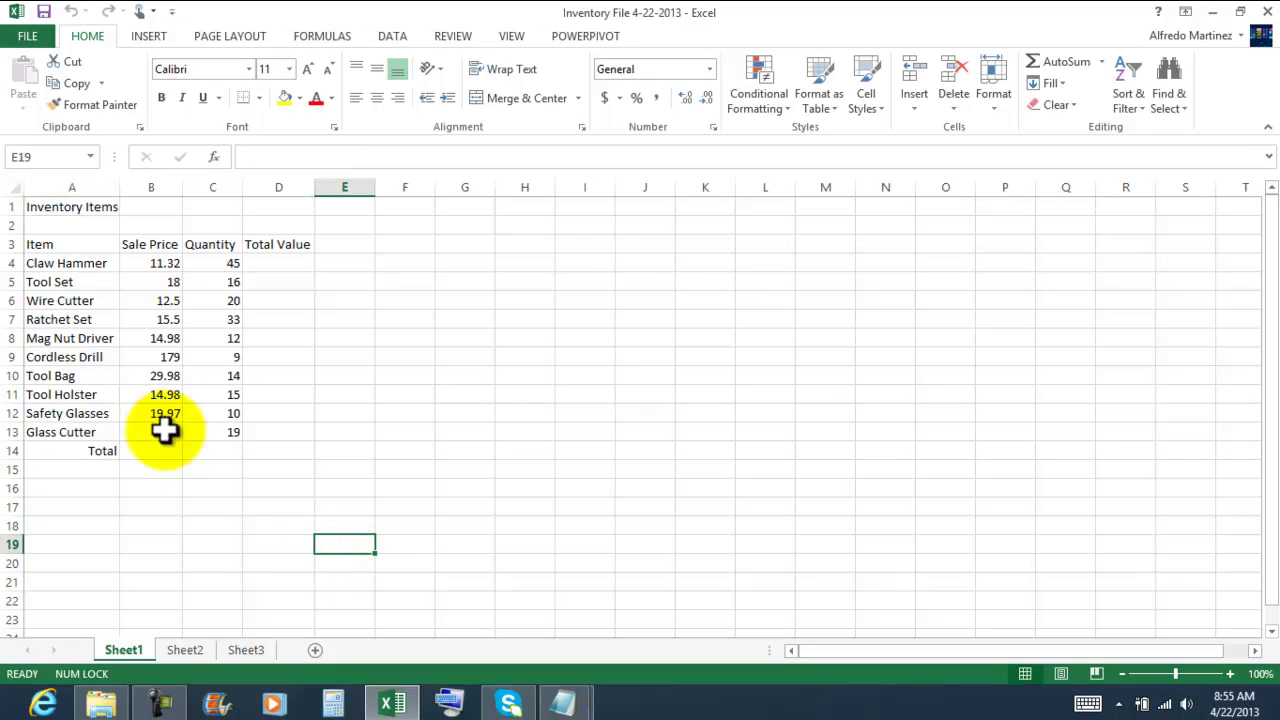
left_click(133, 503)
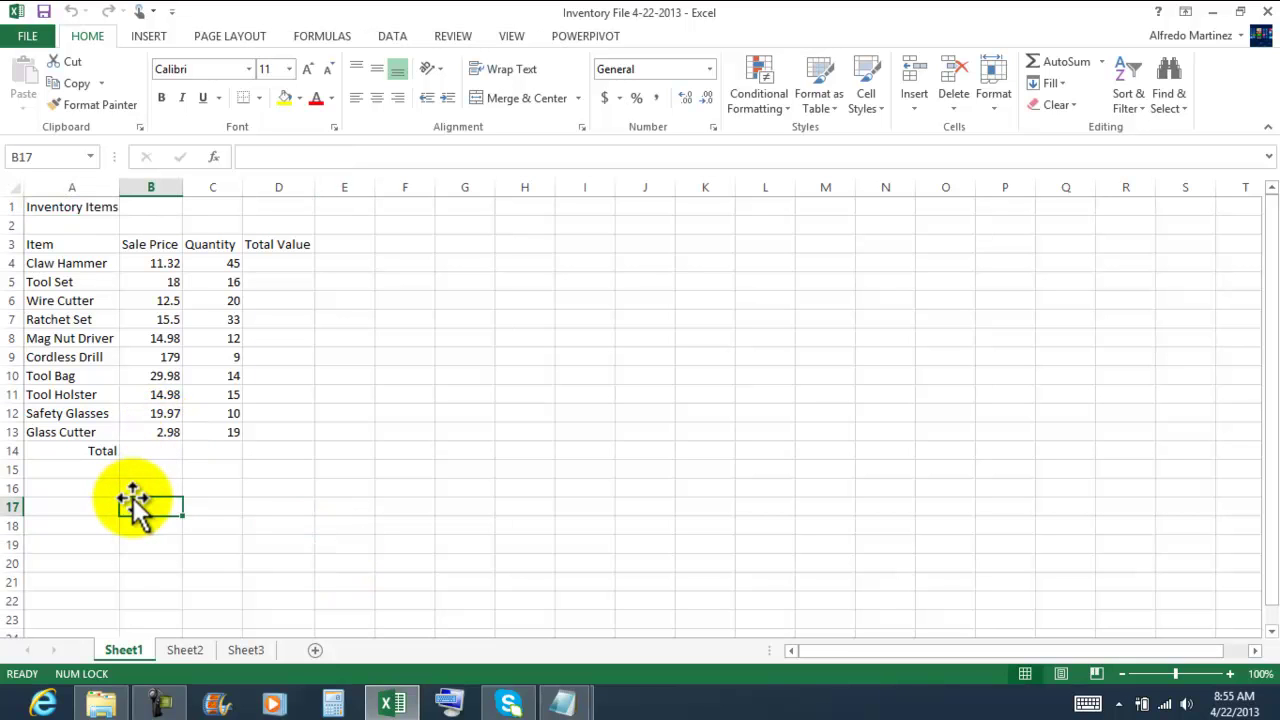
left_click(278, 263)
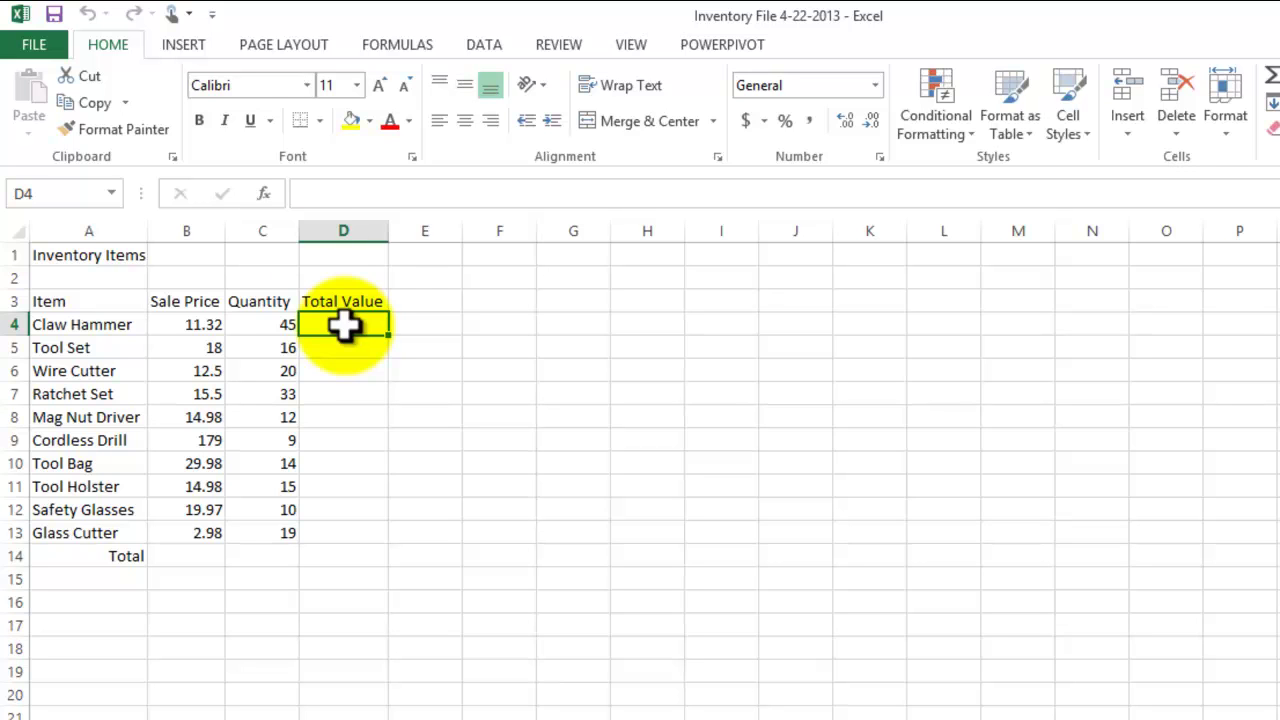
left_click(103, 256)
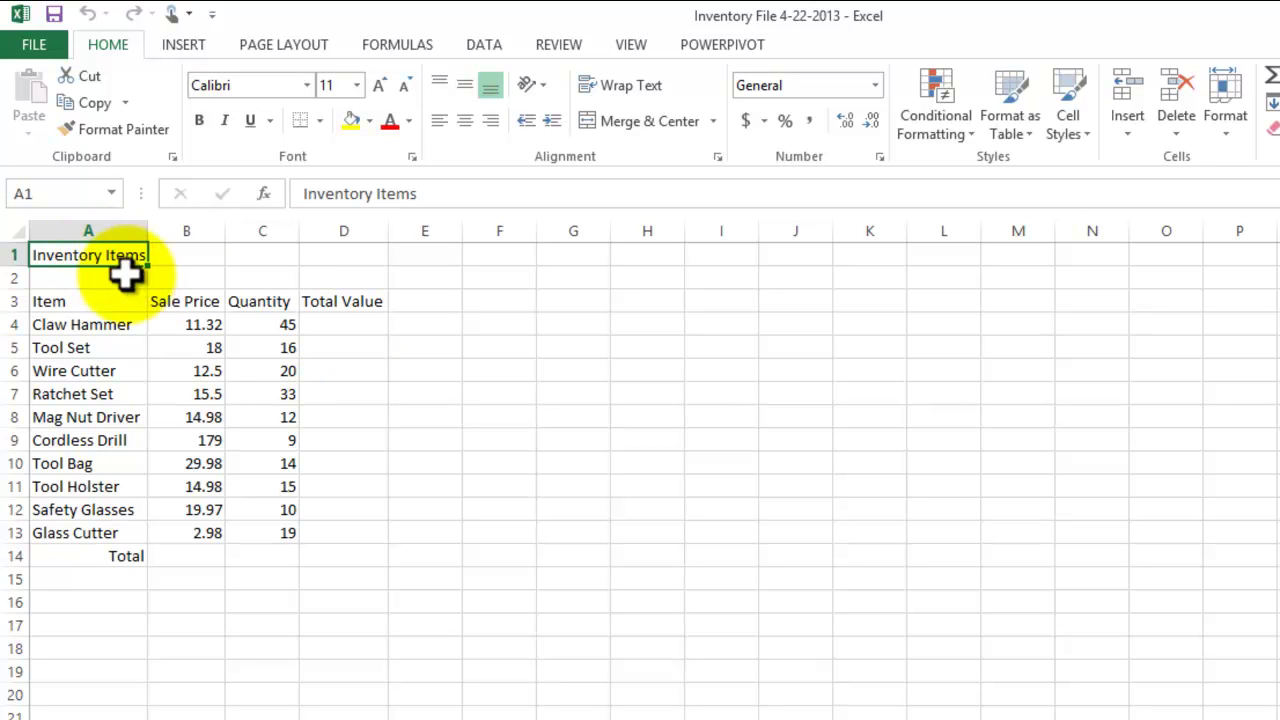
left_click(100, 301)
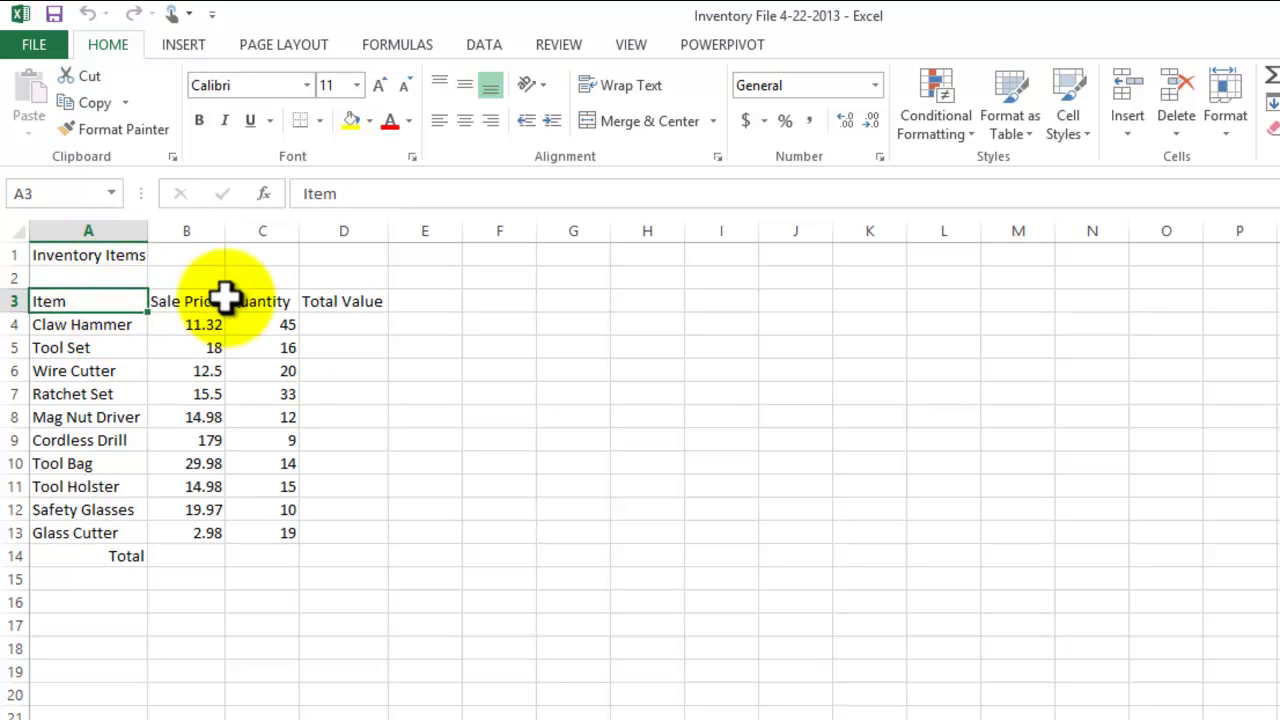
left_click(180, 303)
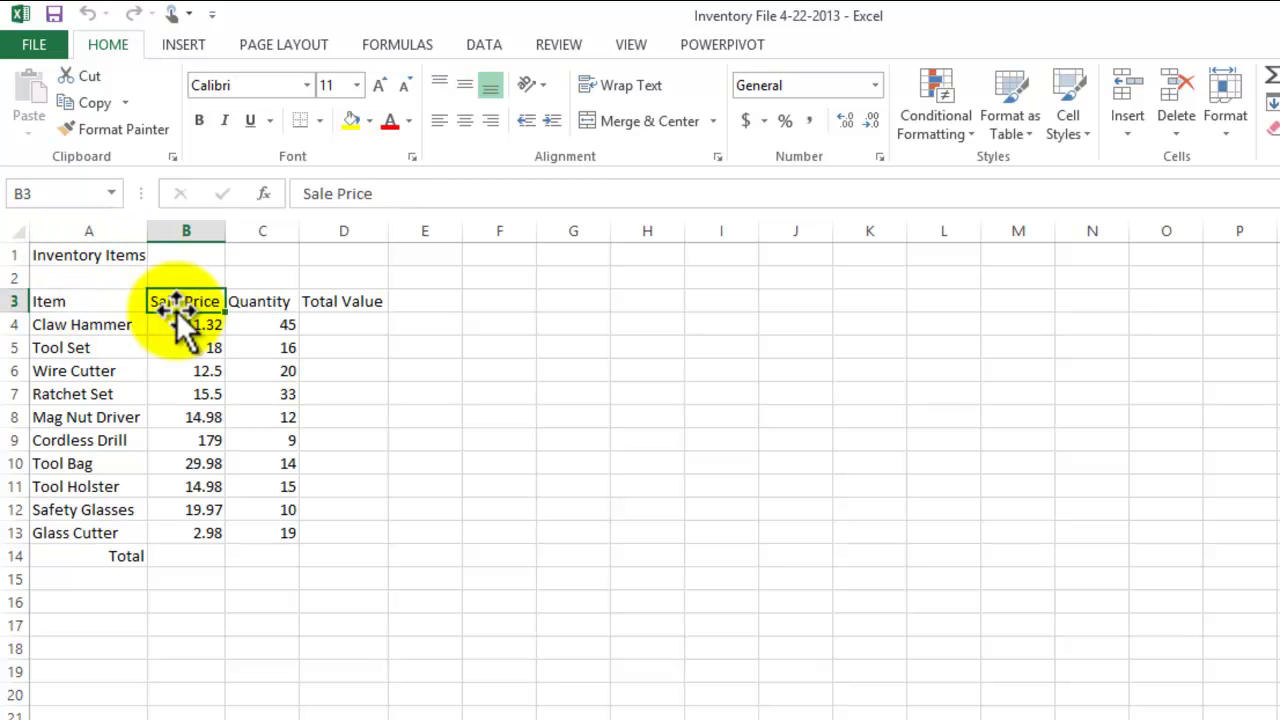
left_click(270, 305)
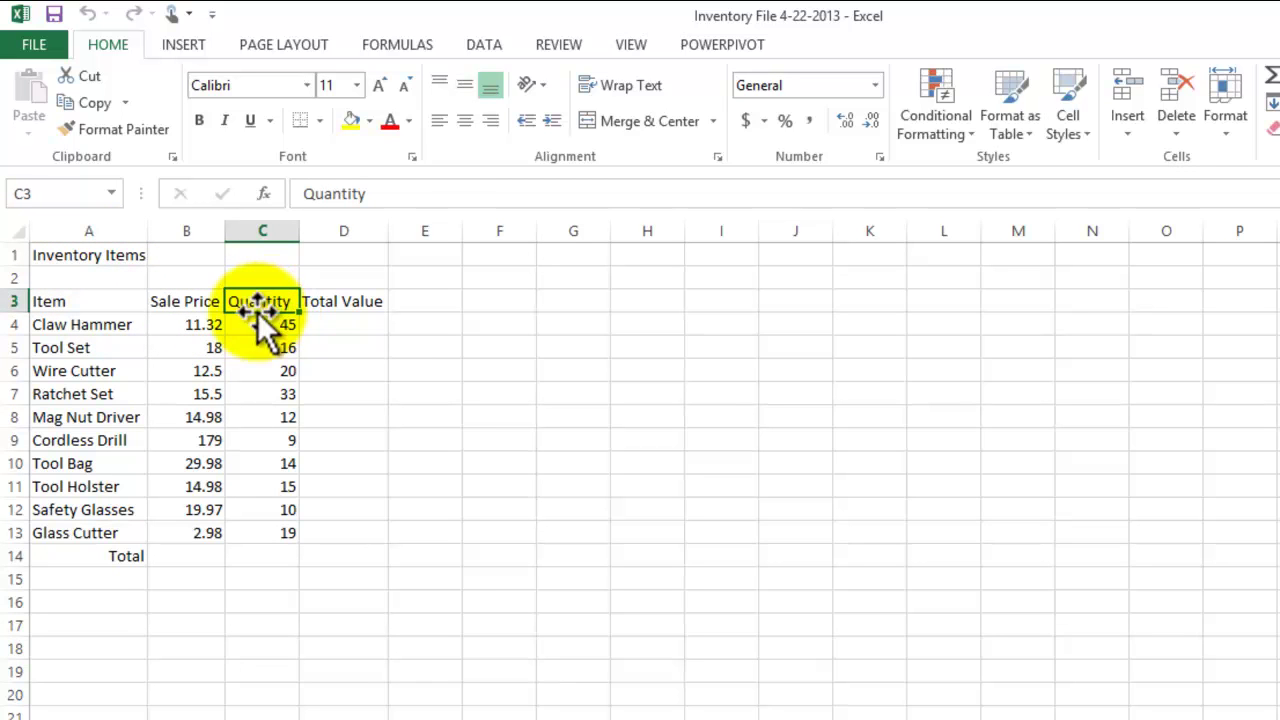
left_click(352, 307)
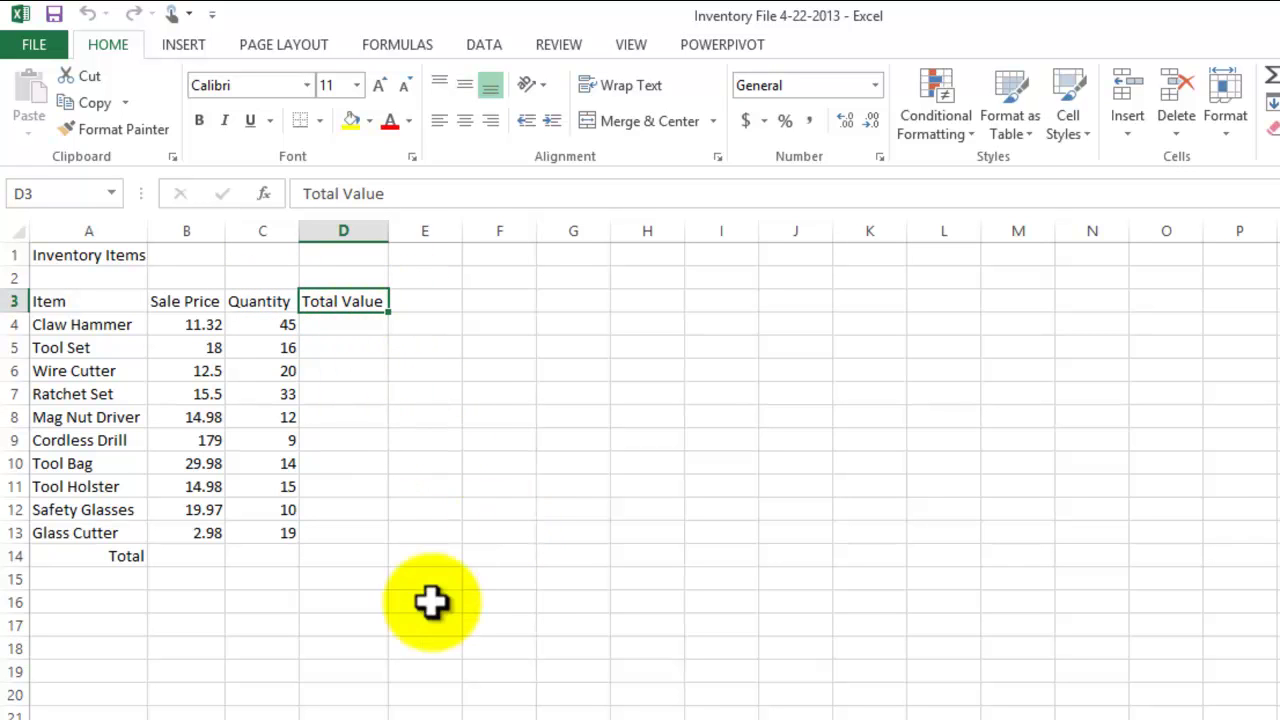
left_click(105, 325)
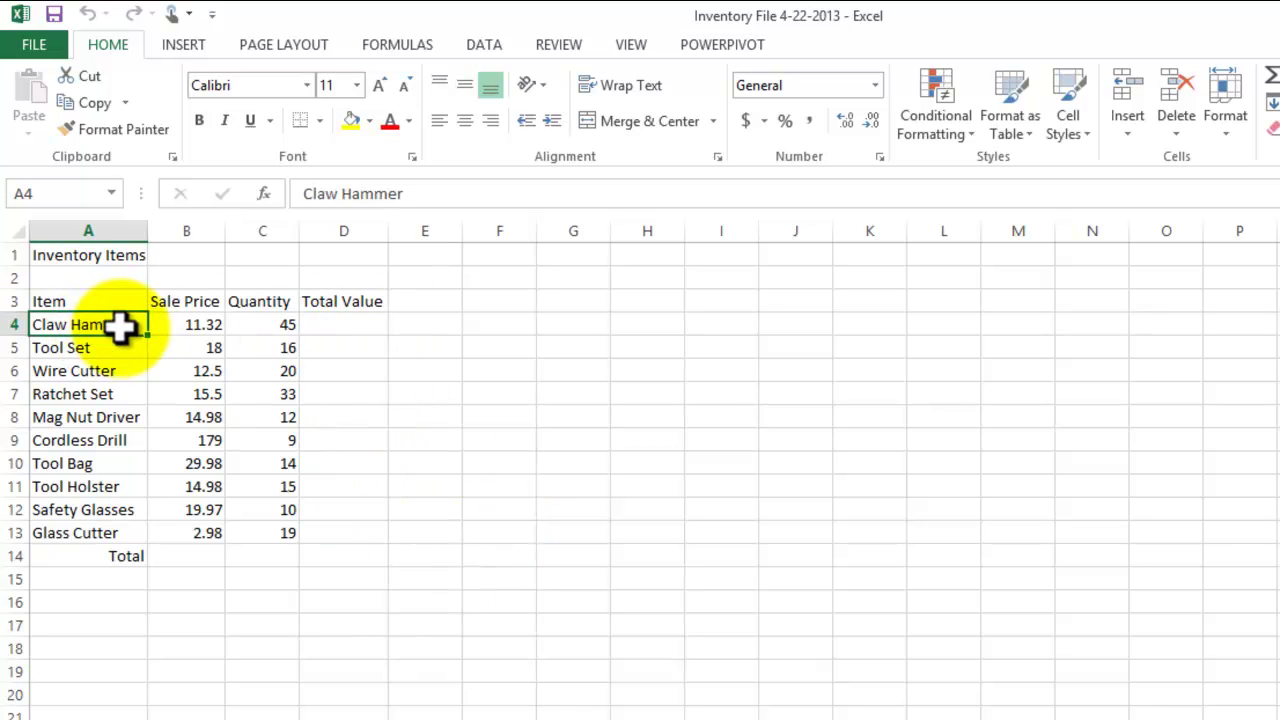
left_click(85, 347)
left_click(86, 368)
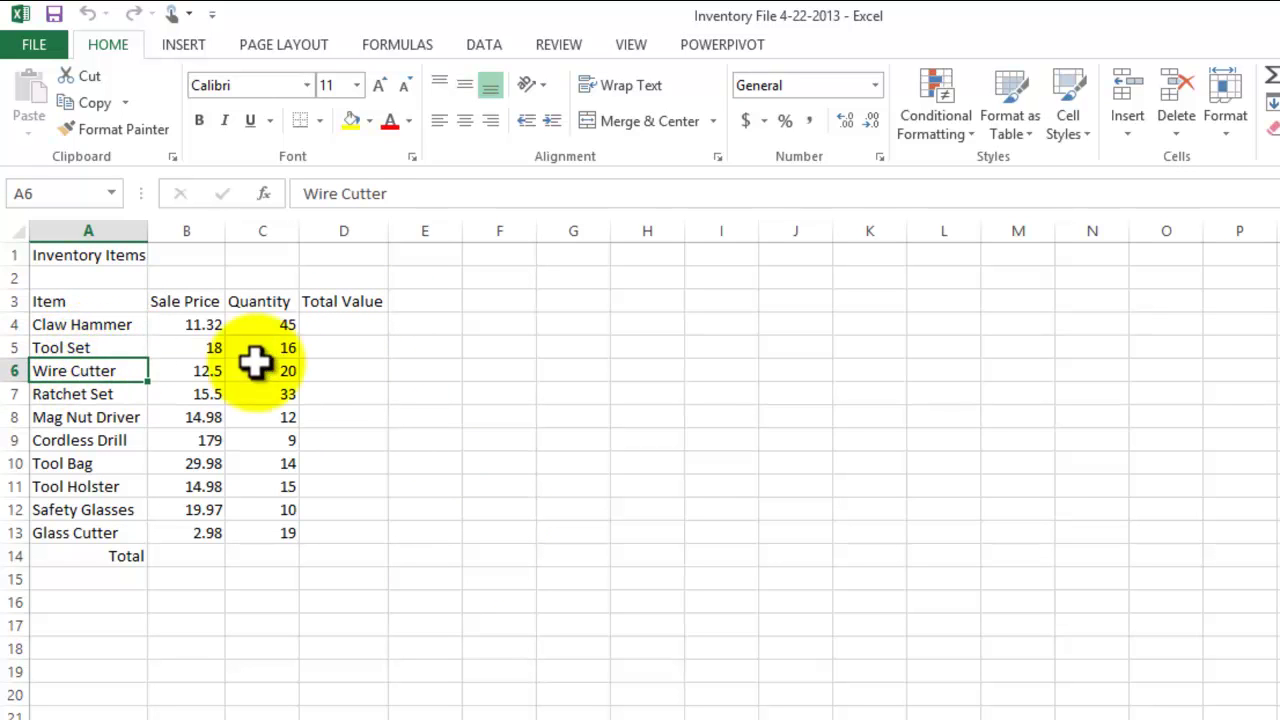
left_click(205, 326)
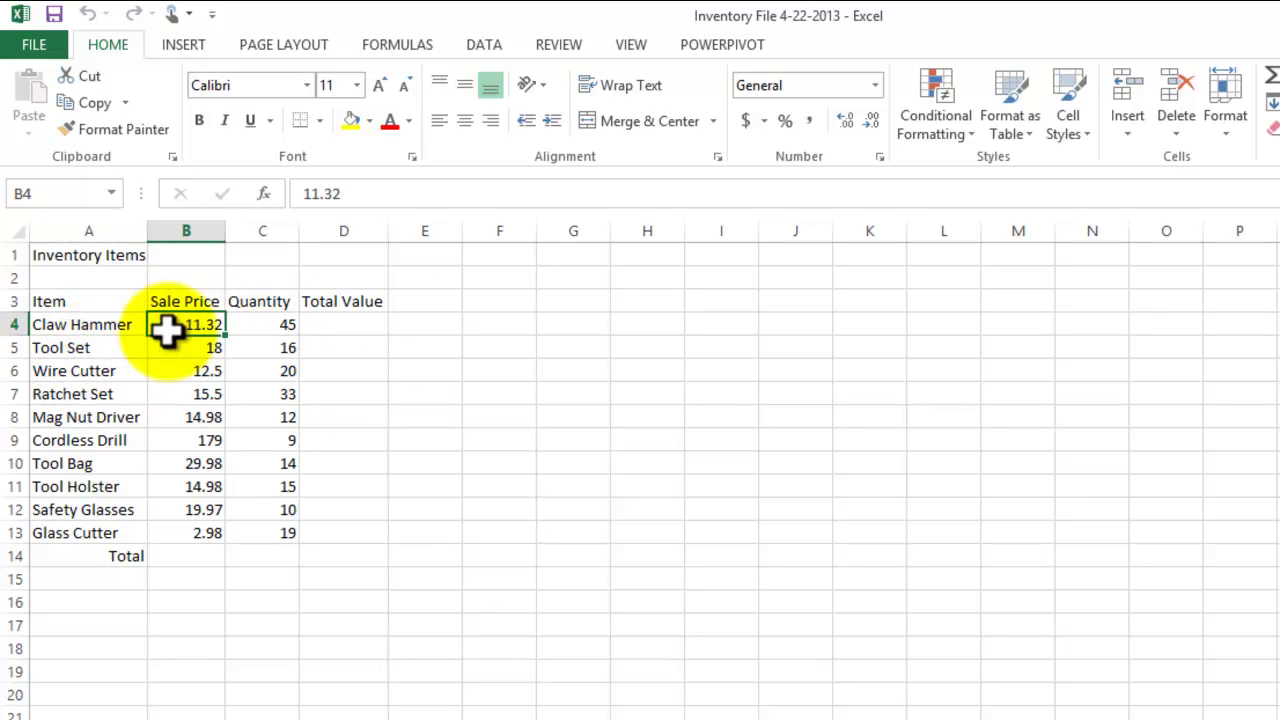
left_click(262, 324)
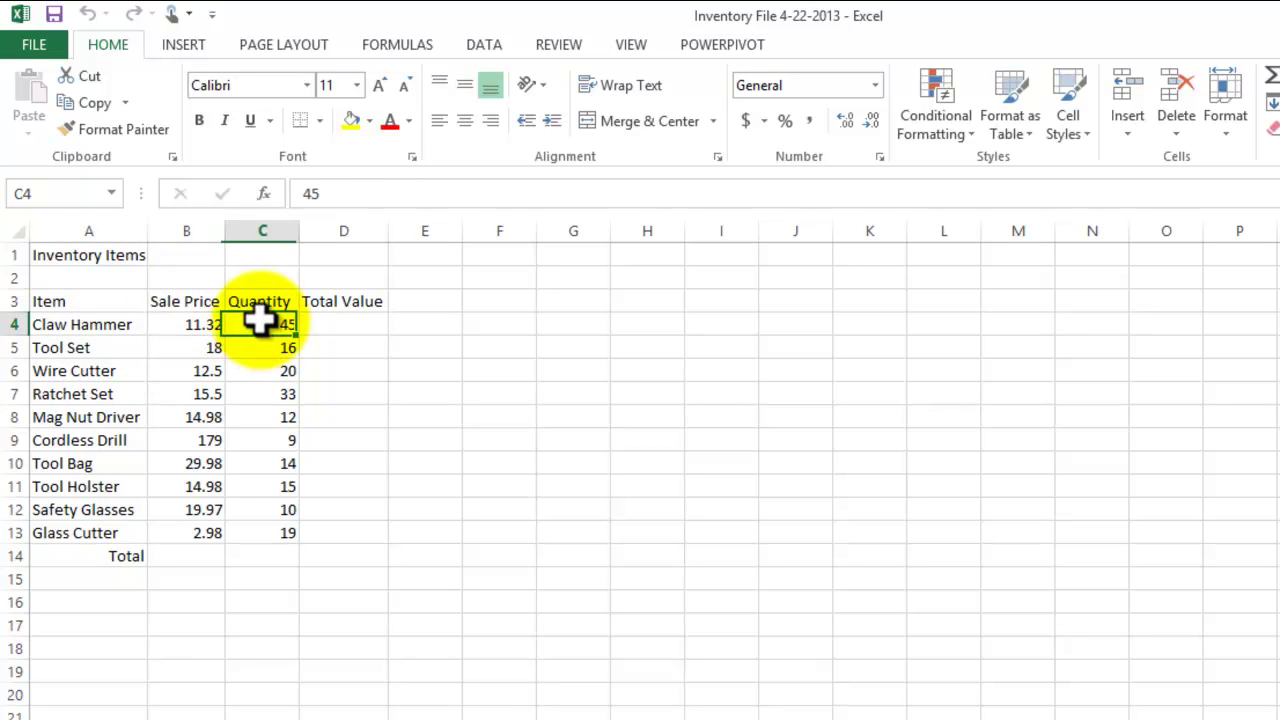
Enter the formula =B4*C4 in cell D4 to calculate the Claw Hammer's total value, and check the formula
left_click(345, 322)
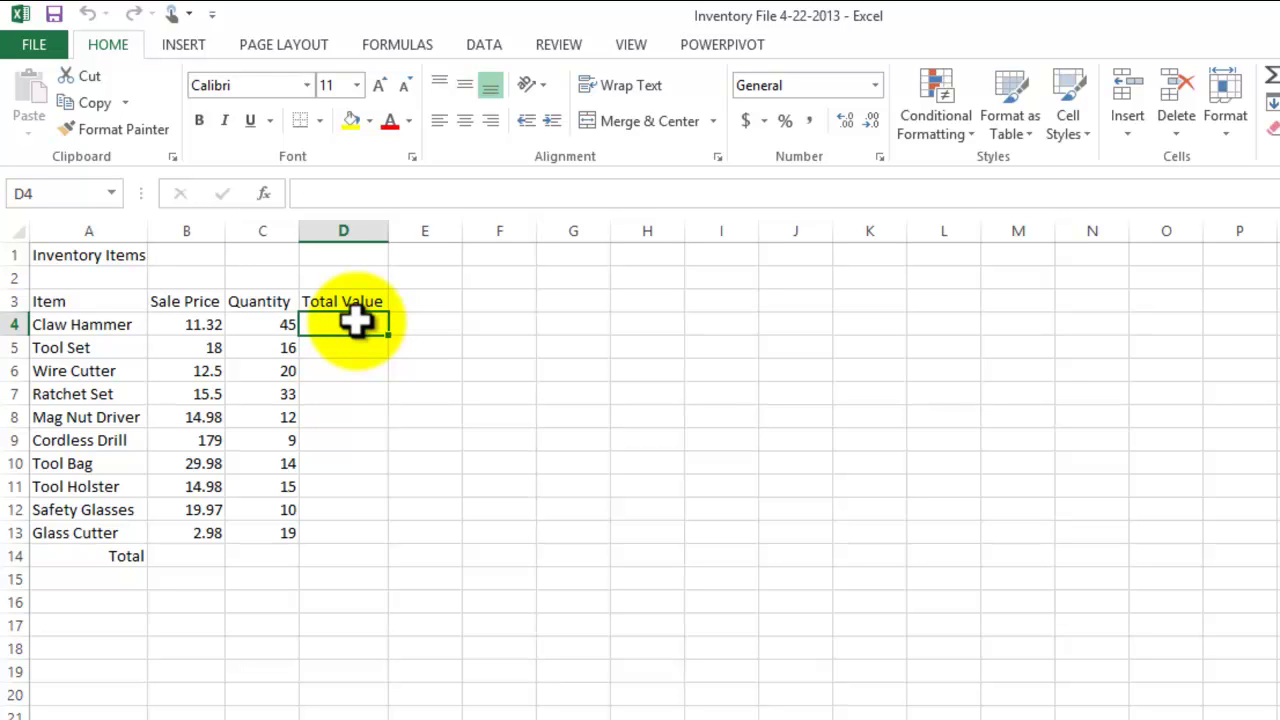
type("=")
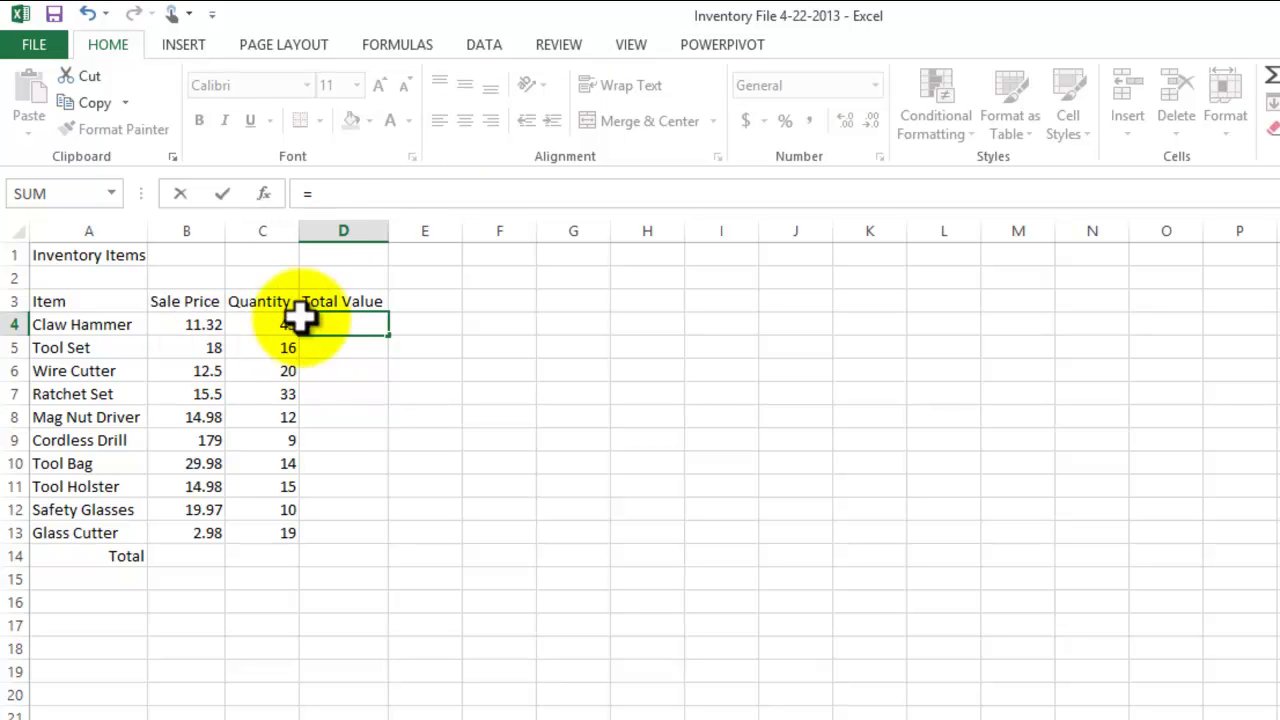
left_click(190, 331)
type("*")
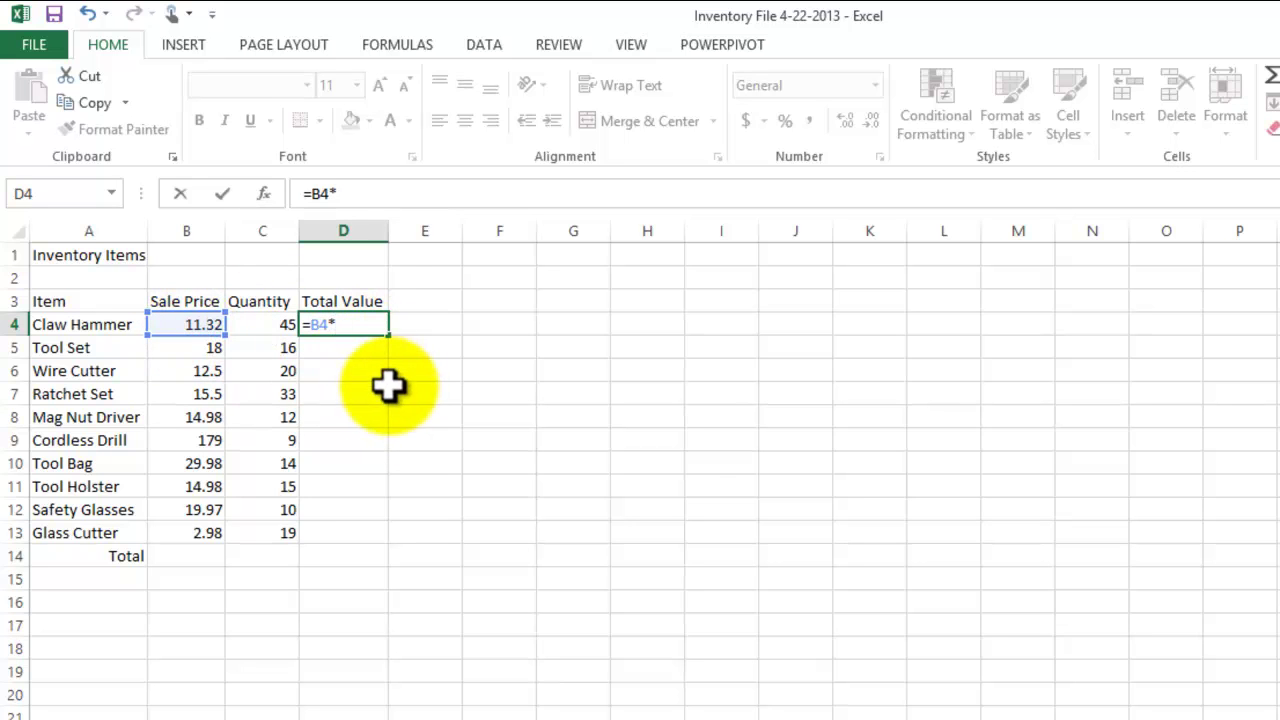
left_click(273, 326)
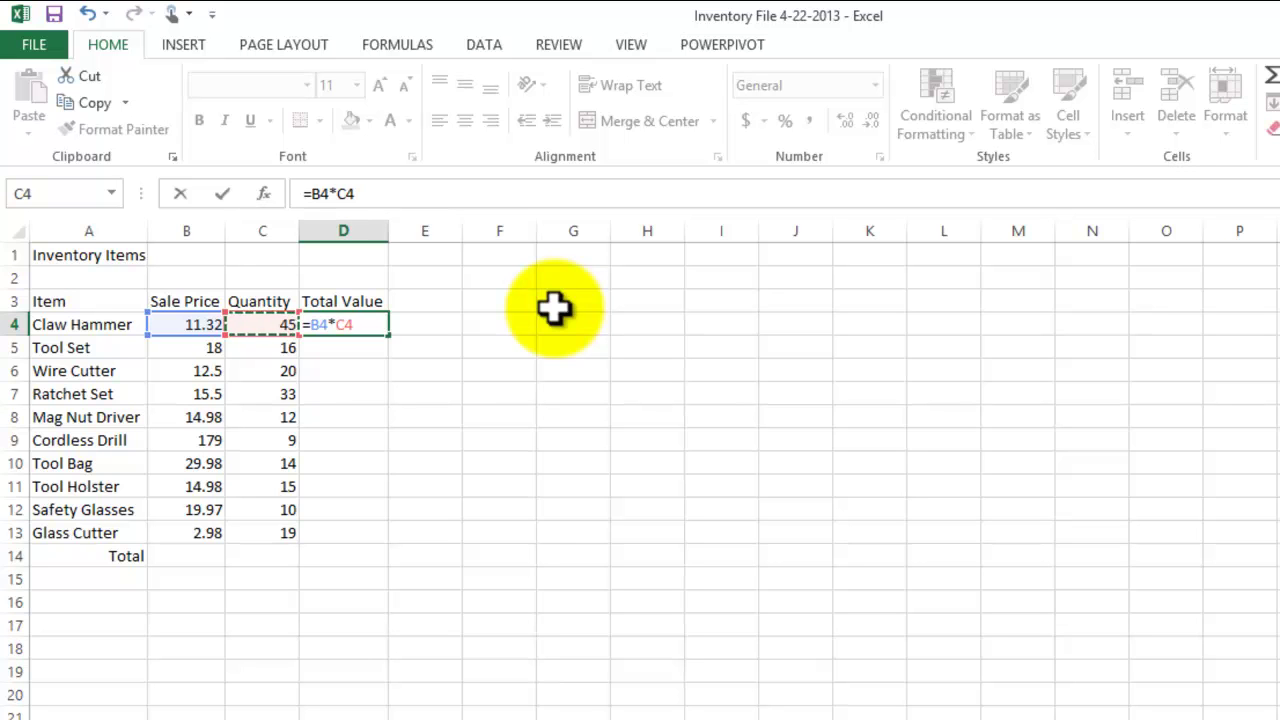
key("Return")
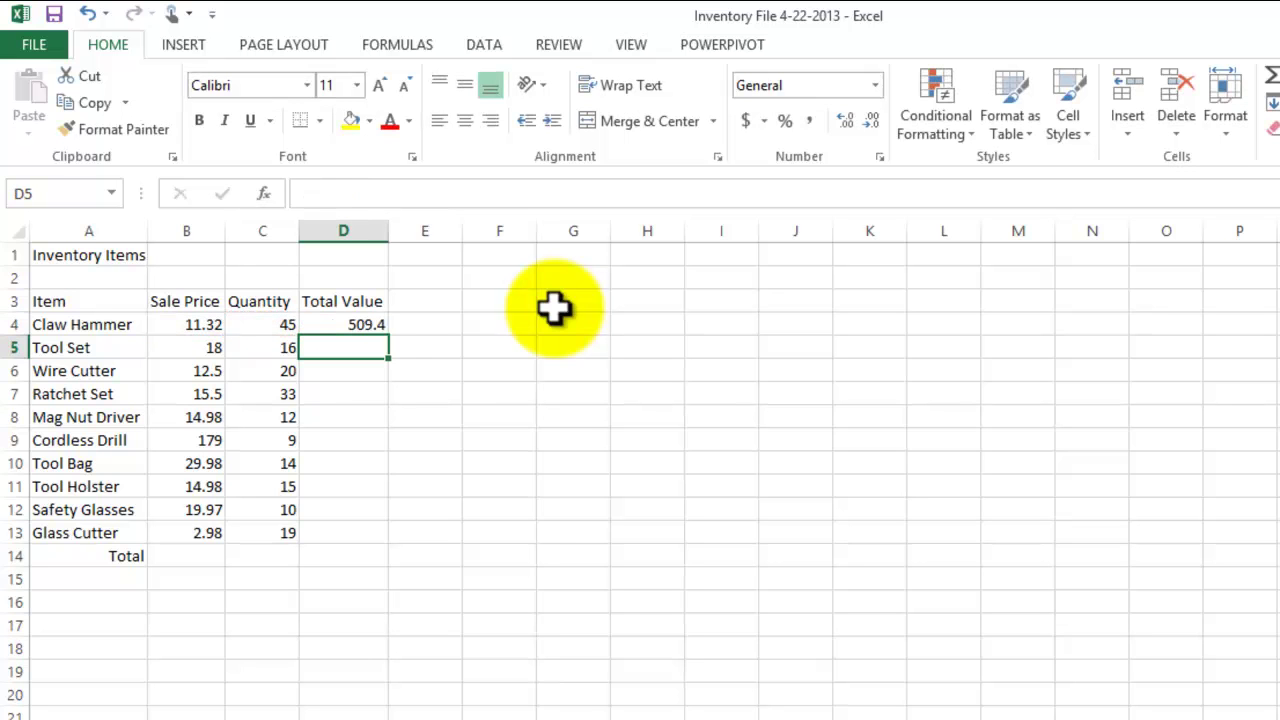
left_click(362, 324)
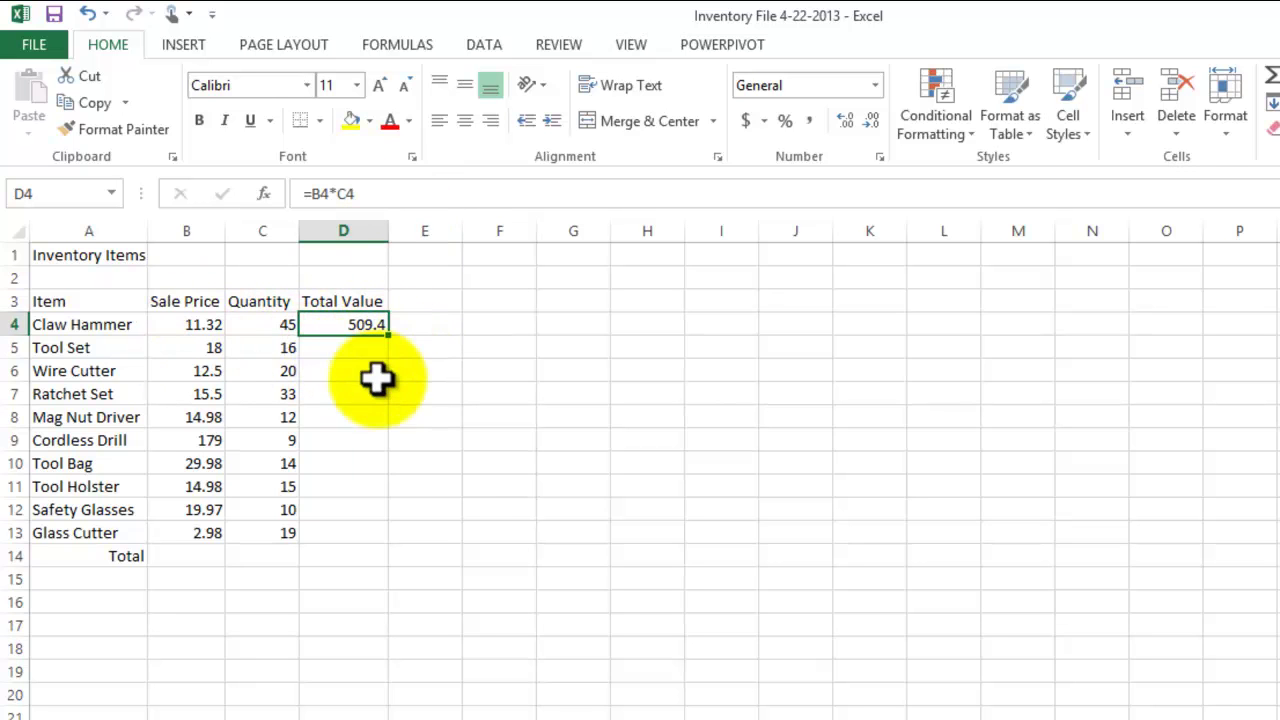
Enter the formula =B5*C5 in cell D5 to calculate the Tool Set's total value, correcting the wrong cell reference along the way
left_click(343, 346)
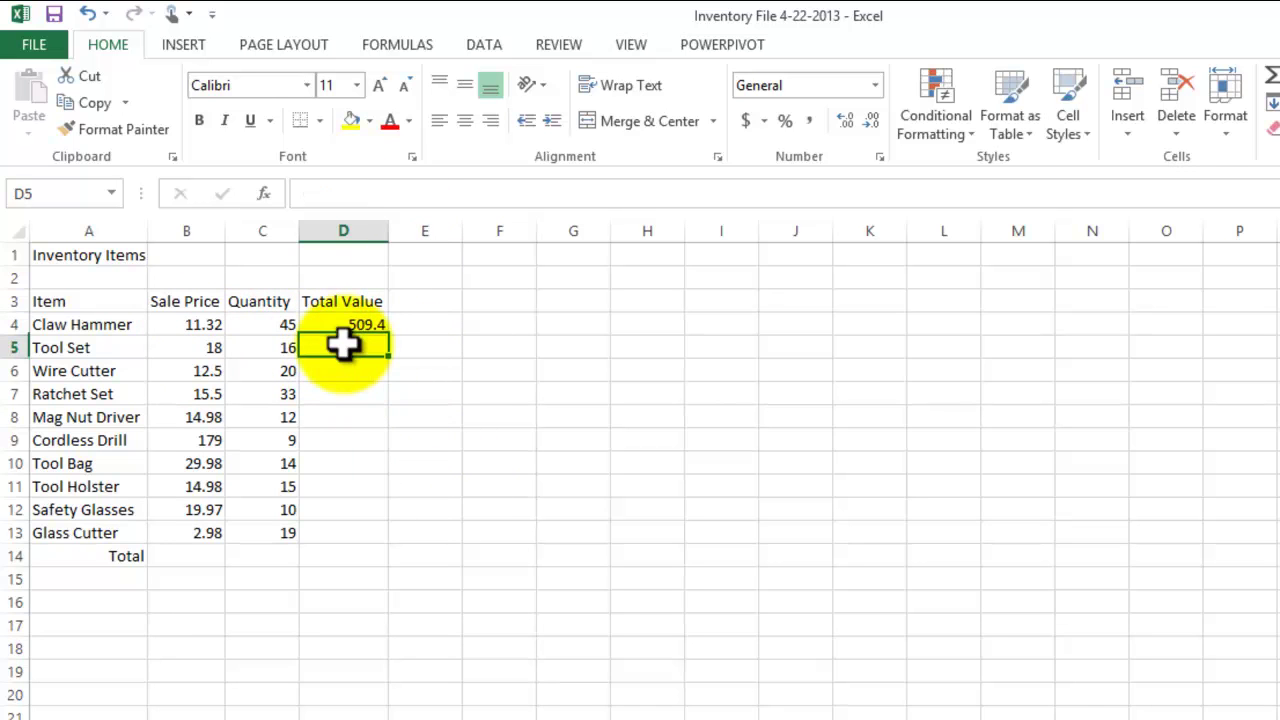
type("=")
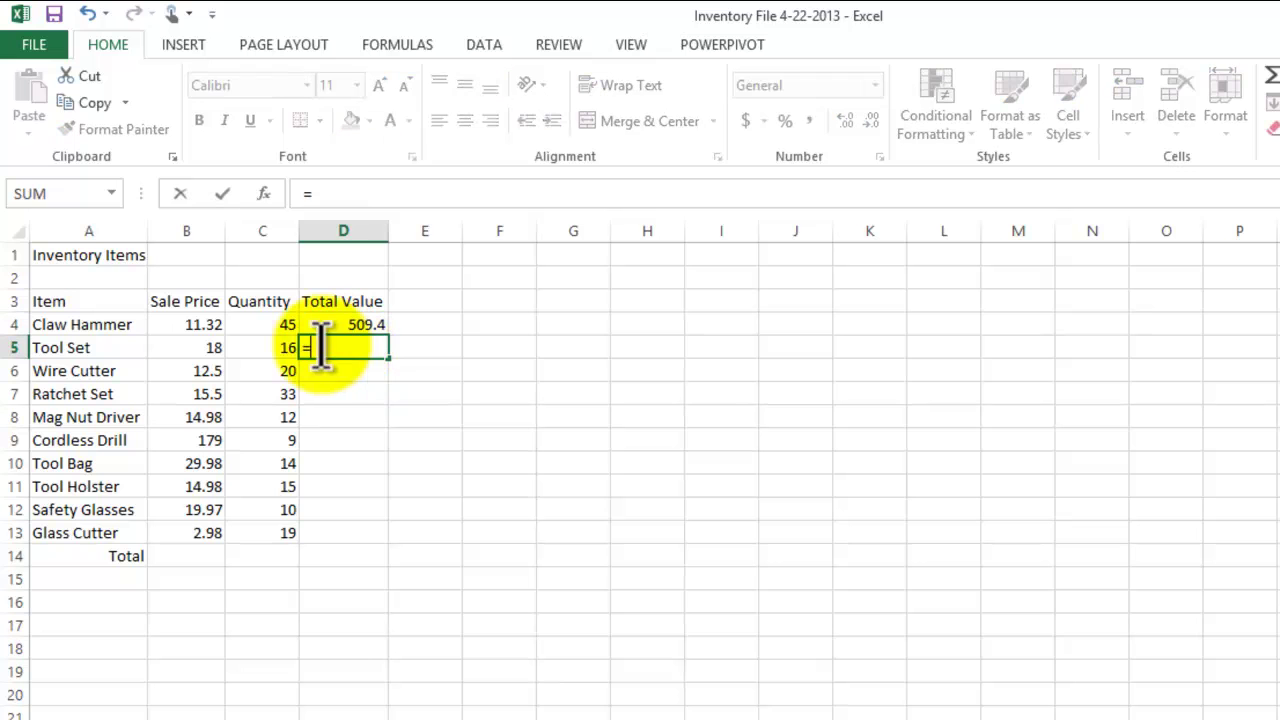
left_click(200, 345)
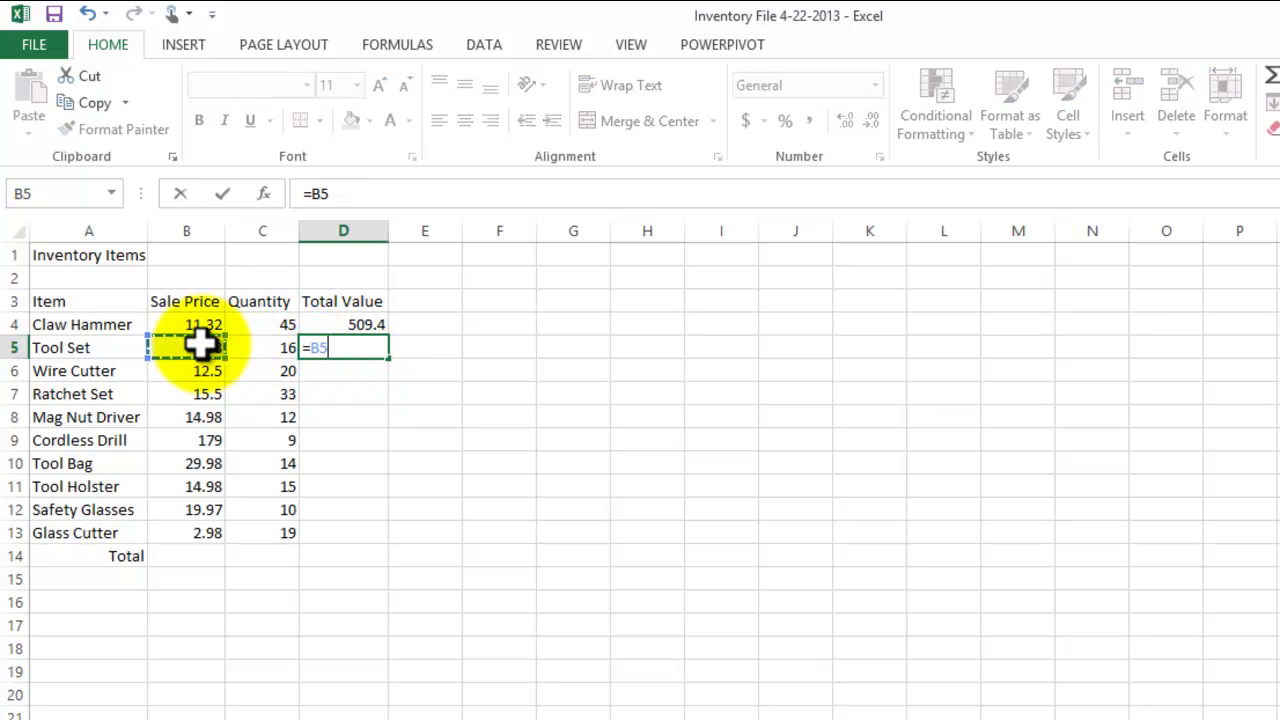
left_click(362, 390)
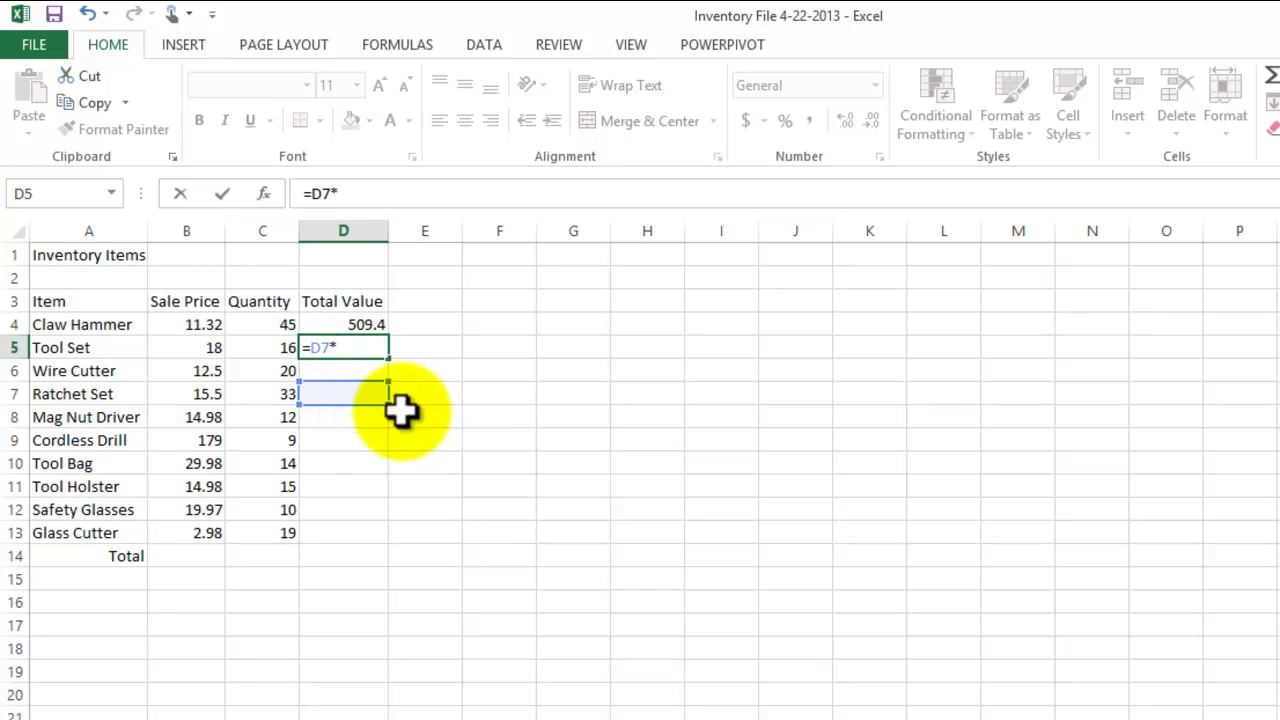
key("BackSpace")
key("BackSpace")
key("BackSpace")
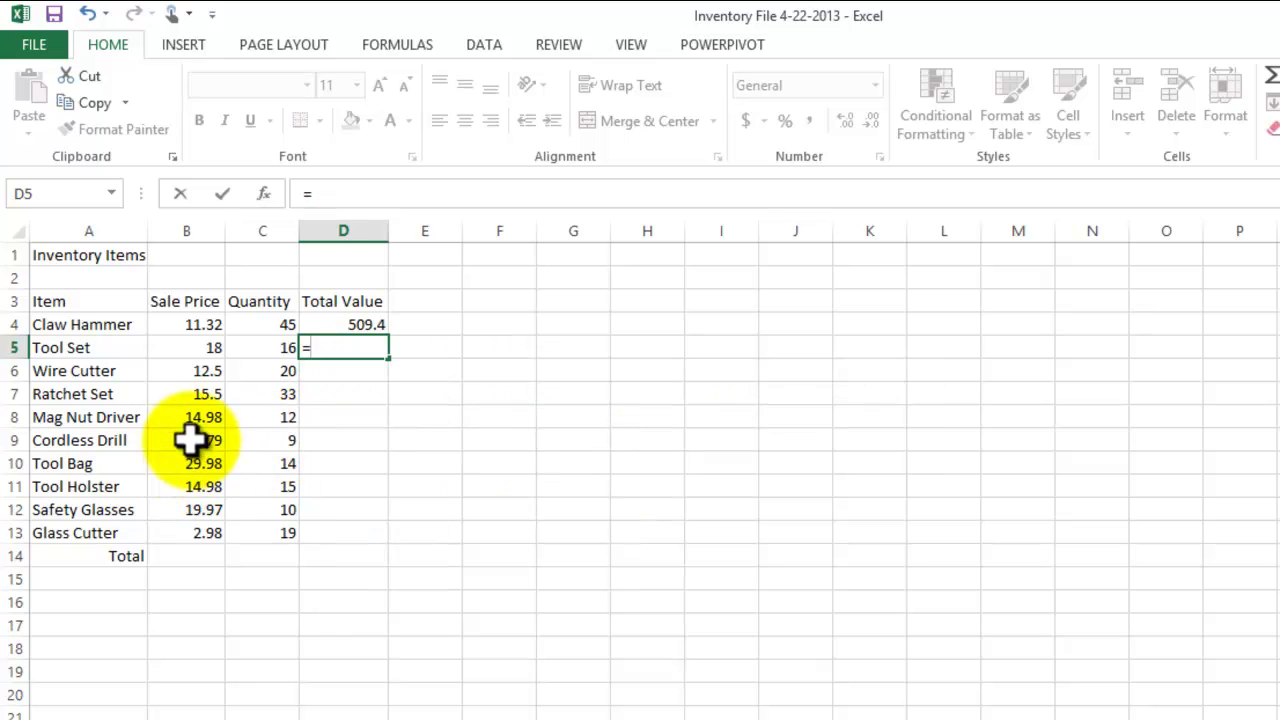
left_click(196, 345)
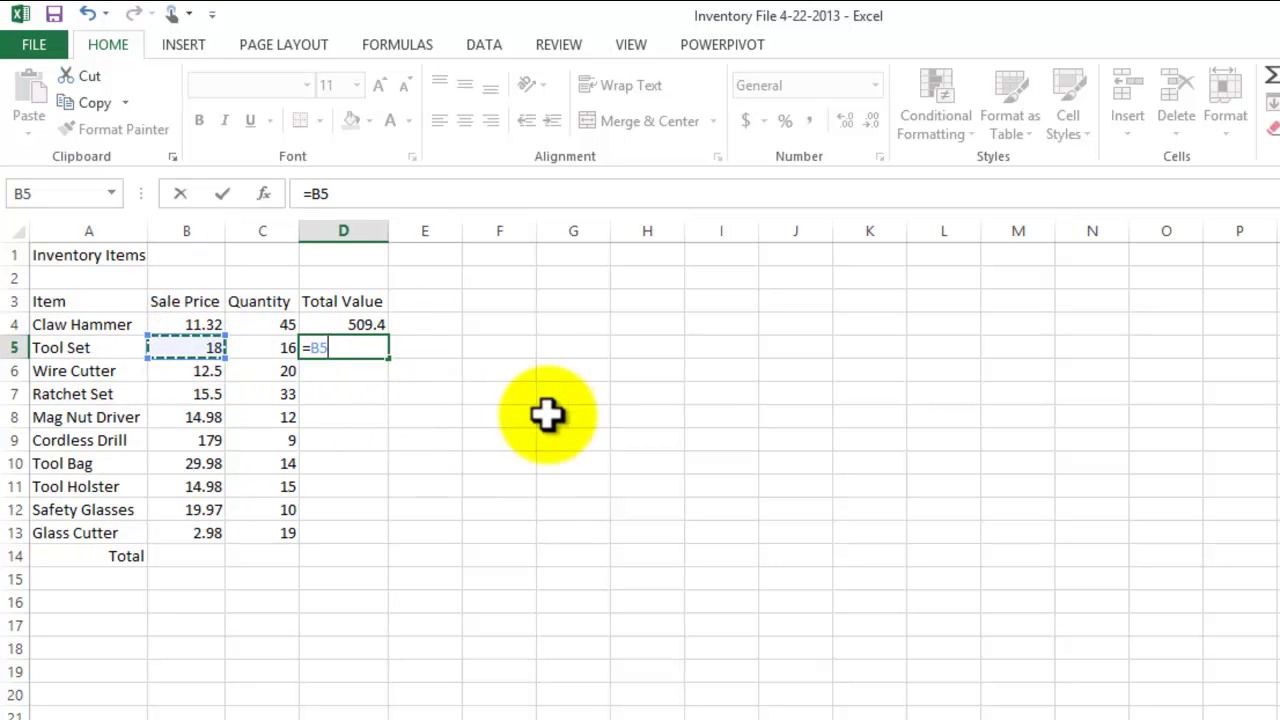
left_click(268, 348)
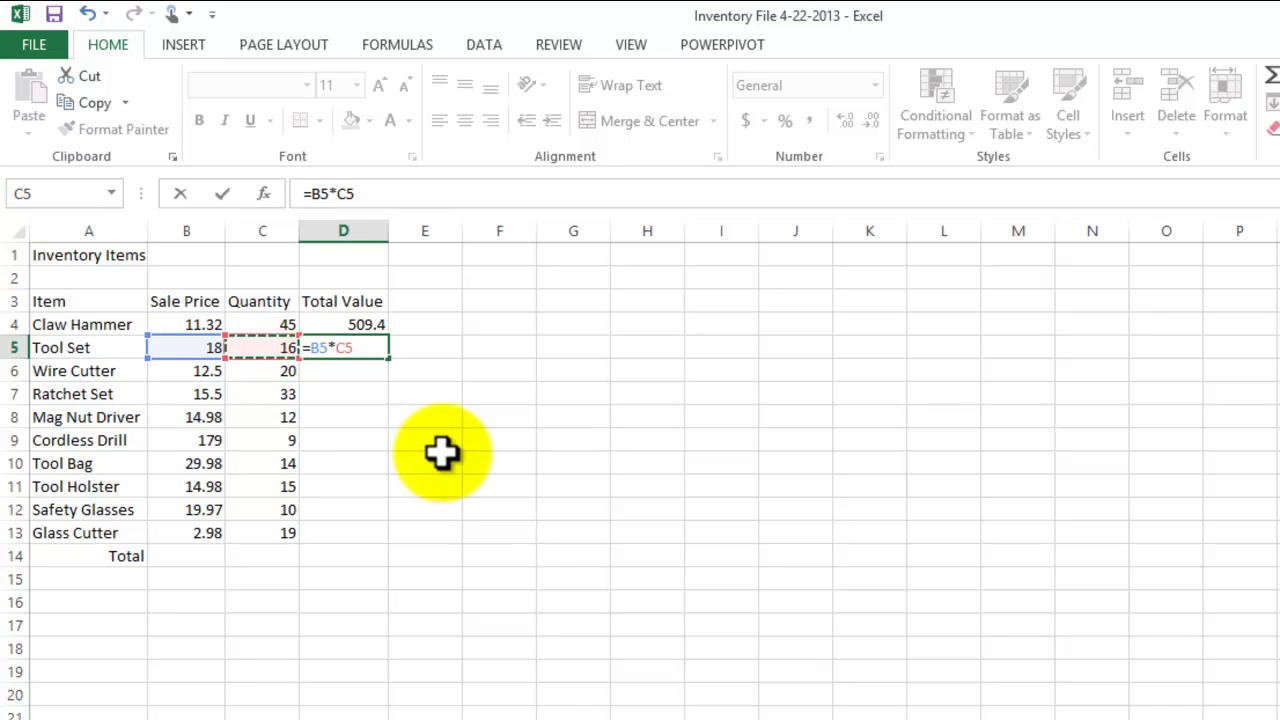
key("Return")
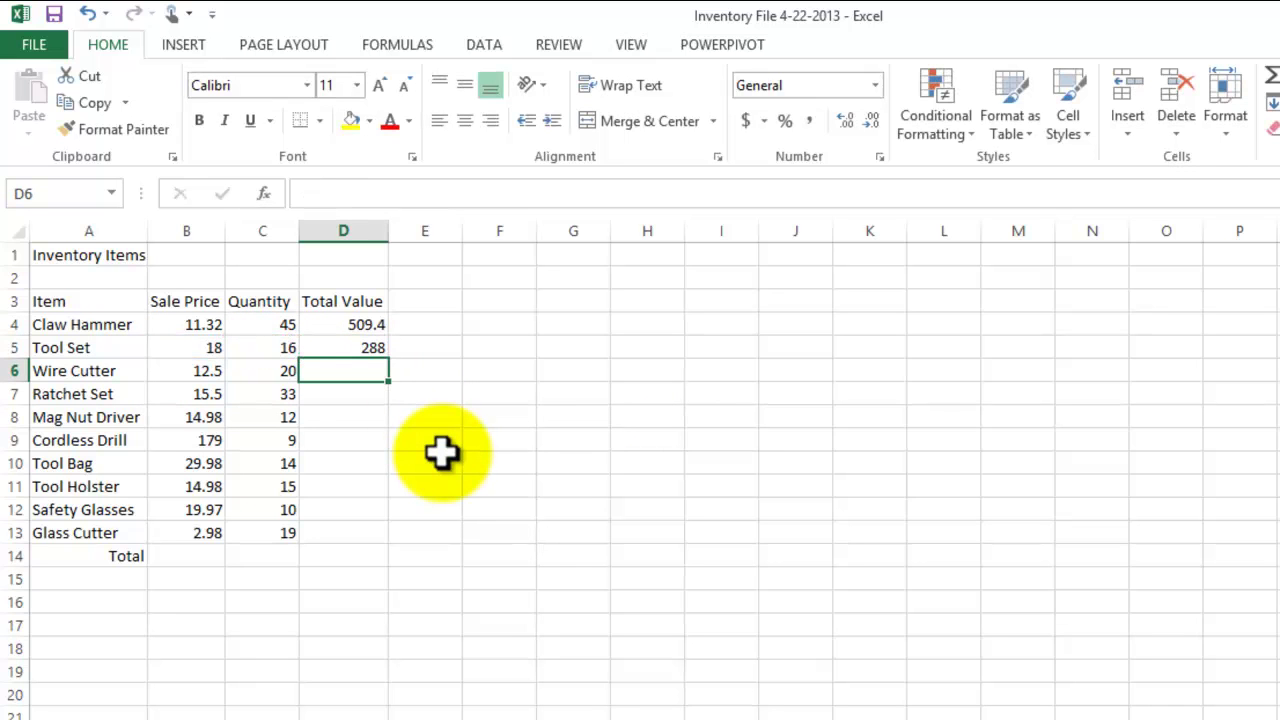
Calculate the Wire Cutter's total value in cell D6 with the formula =B6*C6
left_click(201, 372)
type("*")
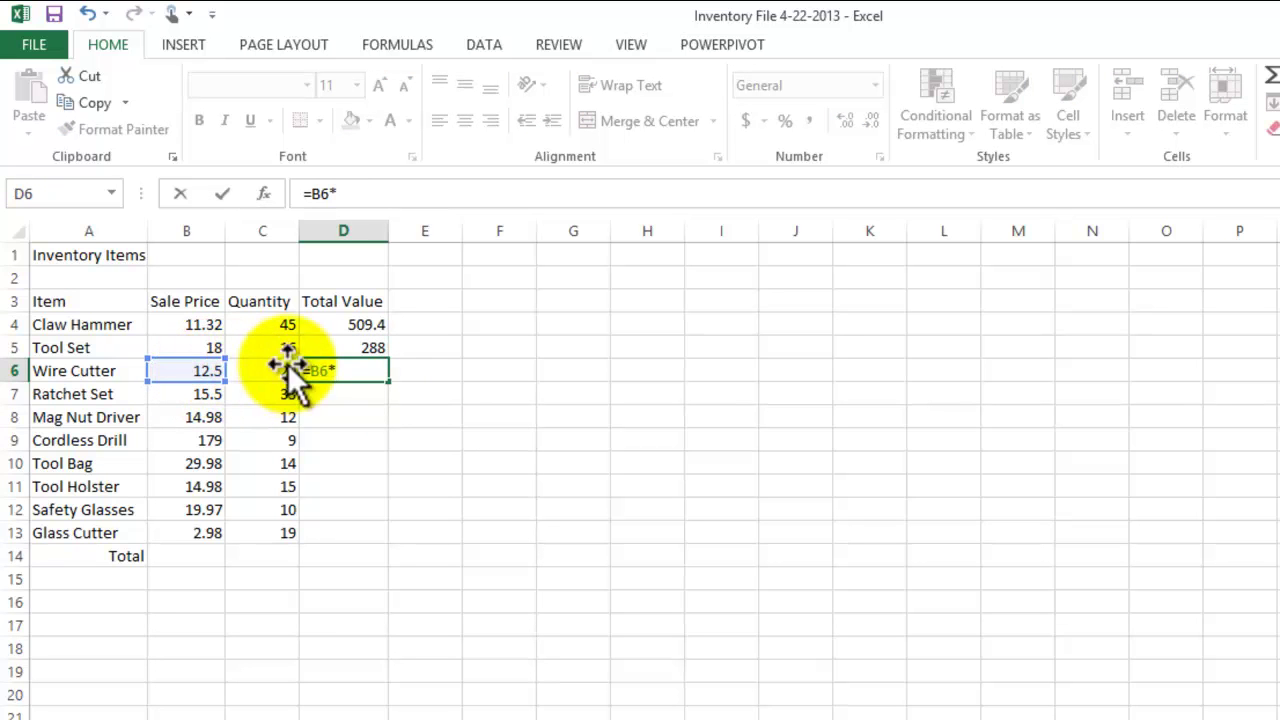
left_click(278, 371)
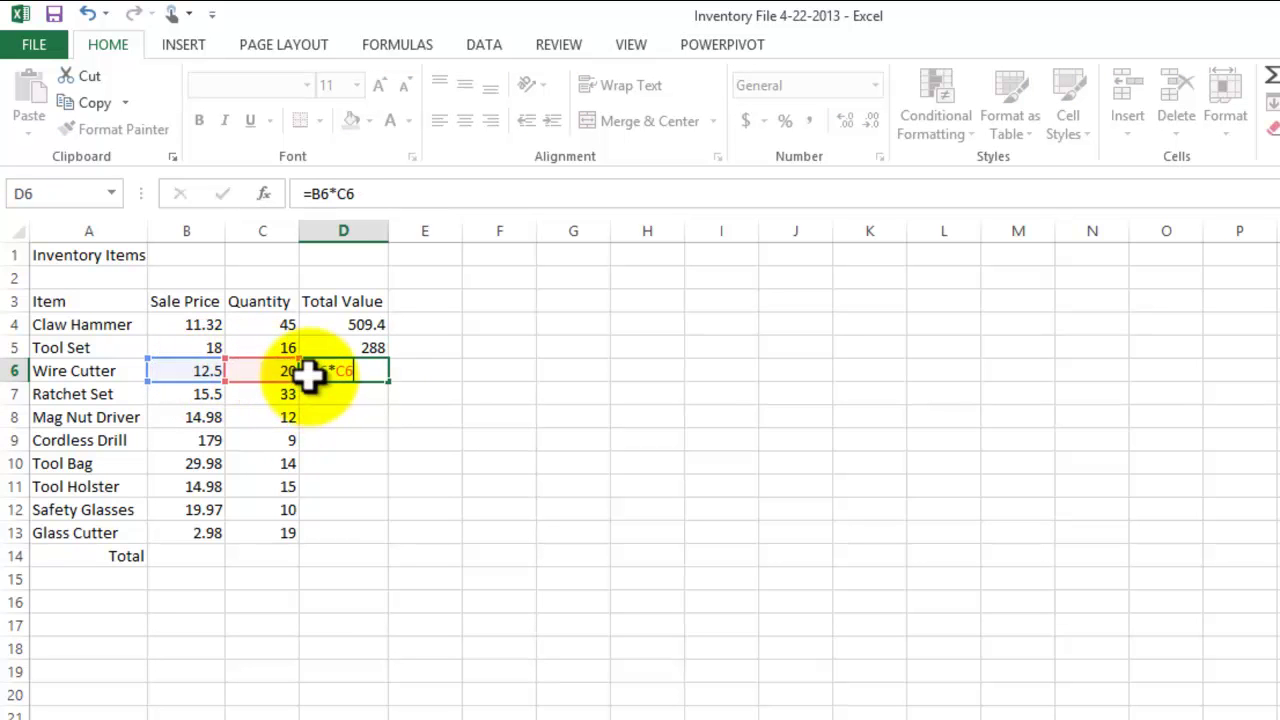
key("Return")
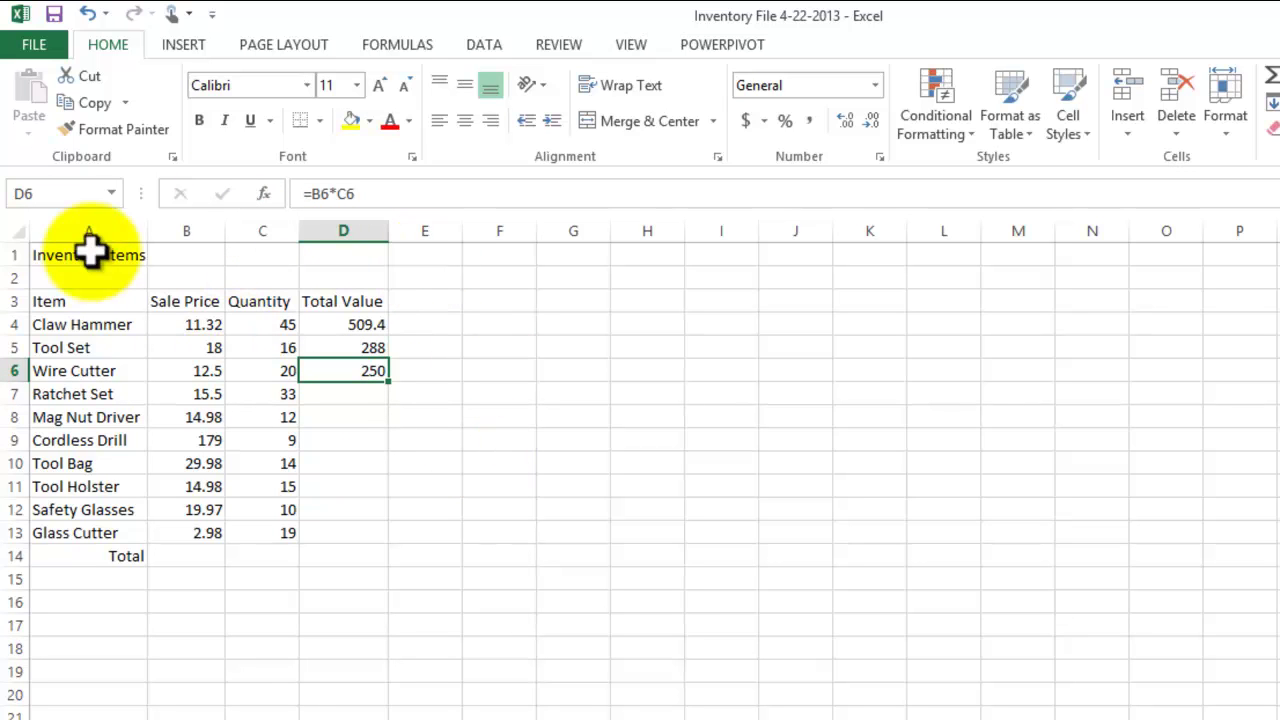
Copy the Wire Cutter's total value formula and paste only the formula into cells D7 to D13, ending copy mode
left_click(98, 112)
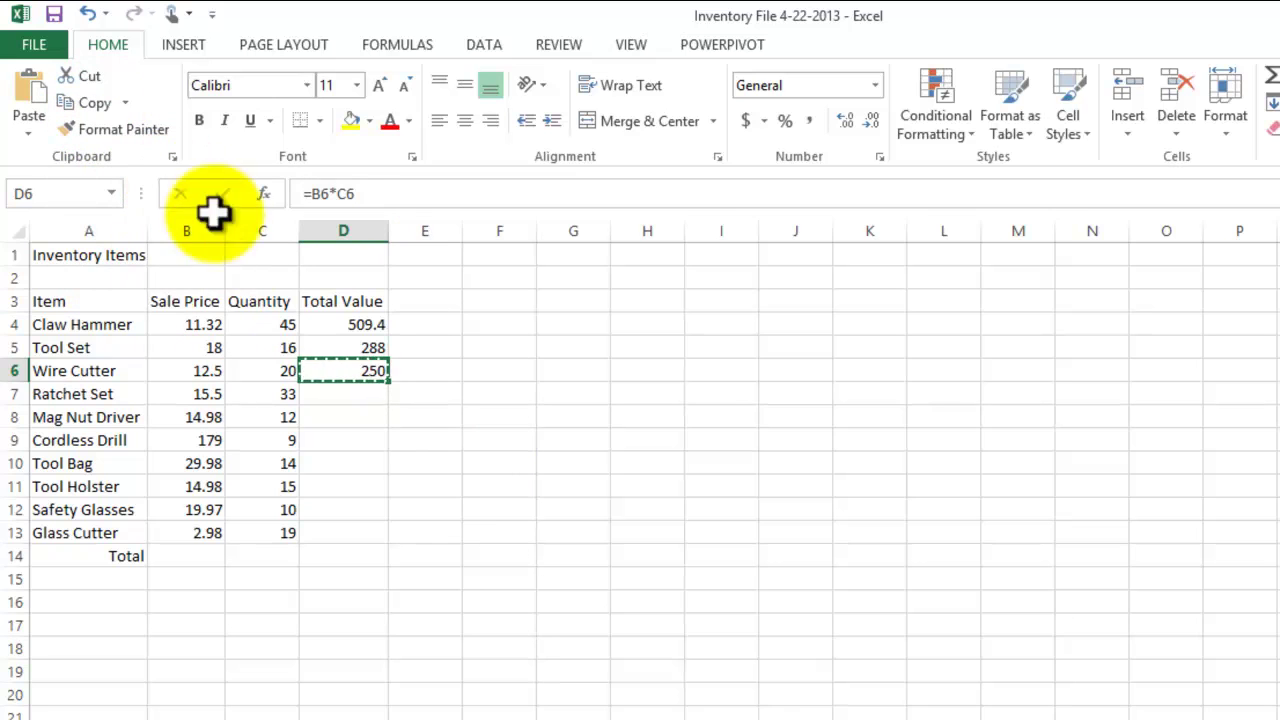
left_click_drag(328, 398, 365, 533)
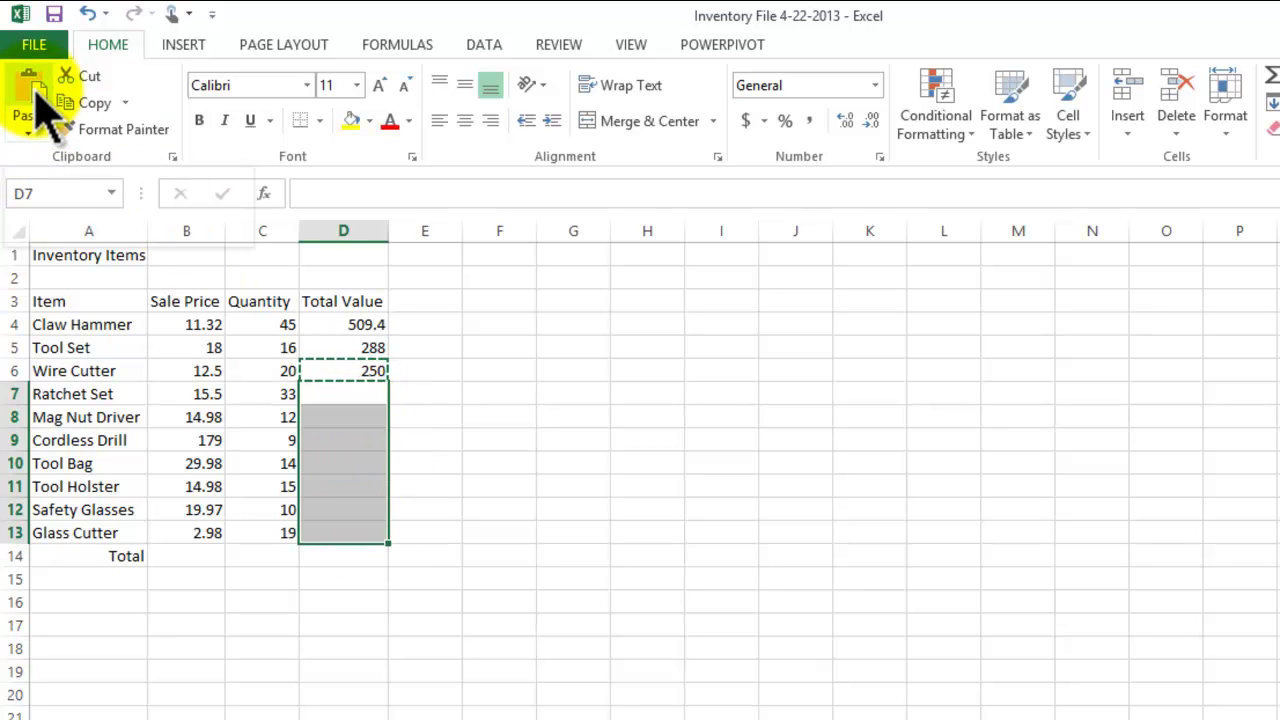
left_click(28, 140)
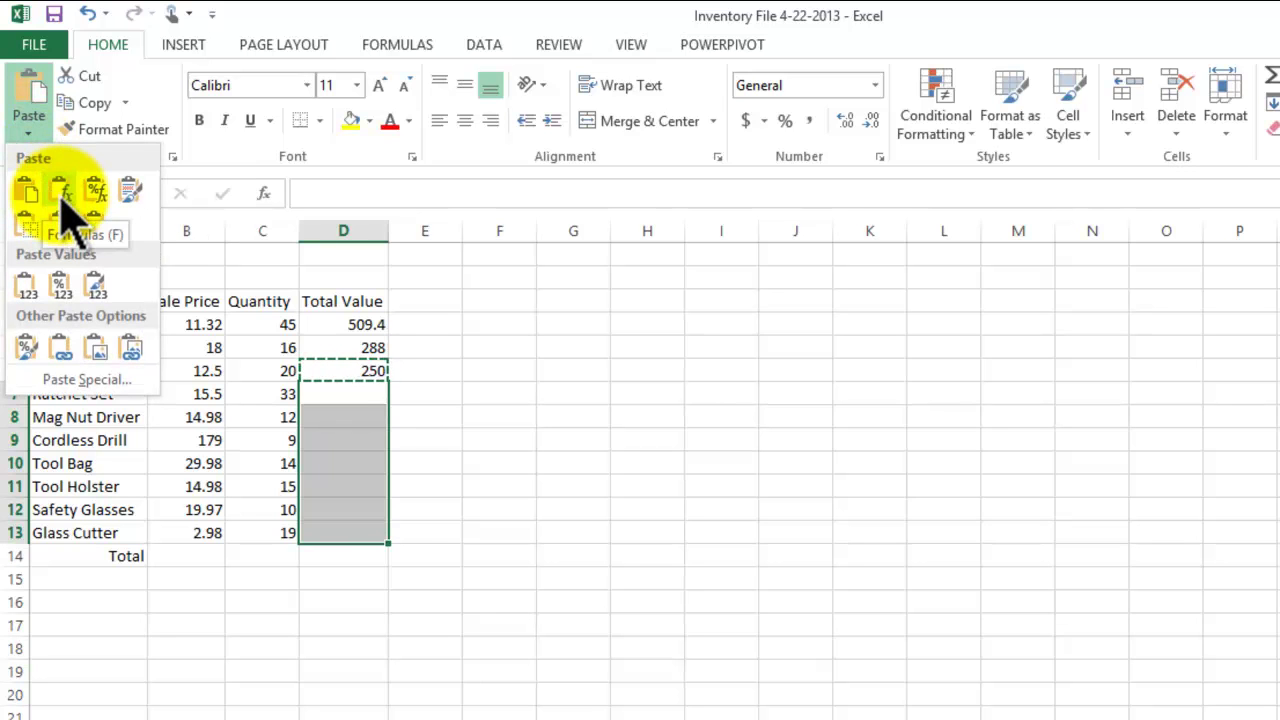
left_click(62, 195)
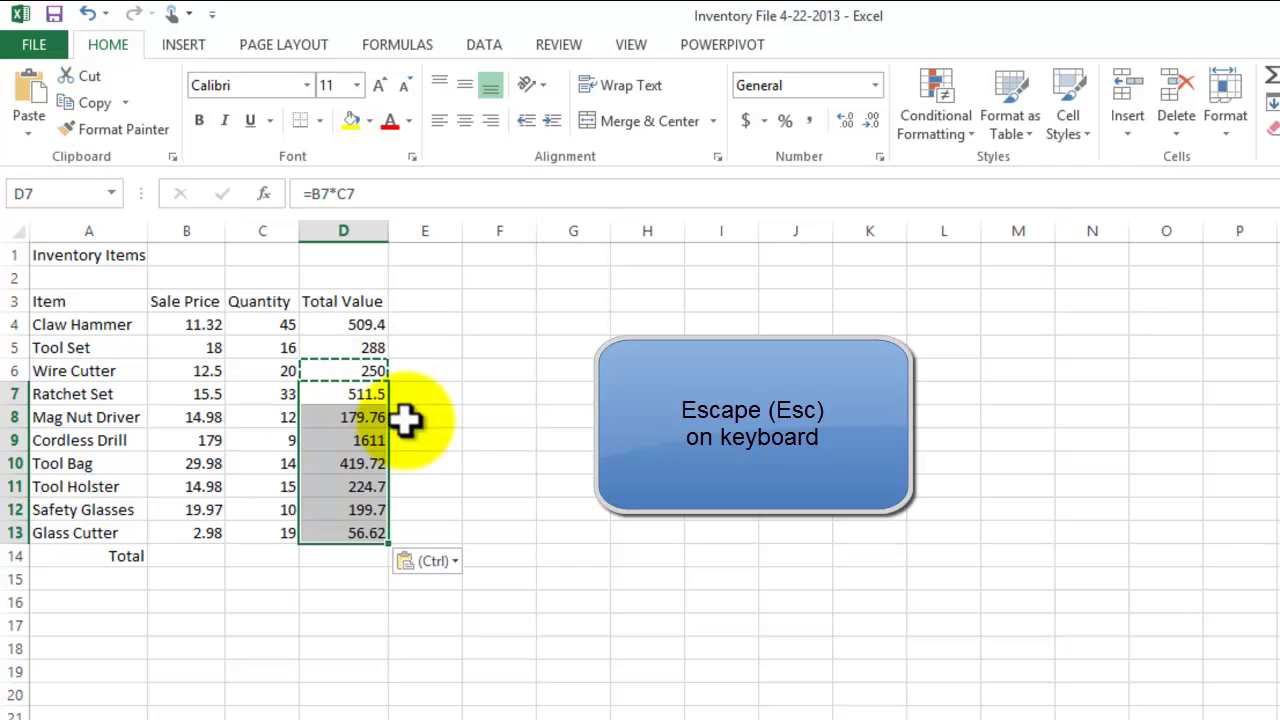
key("Escape")
left_click(486, 620)
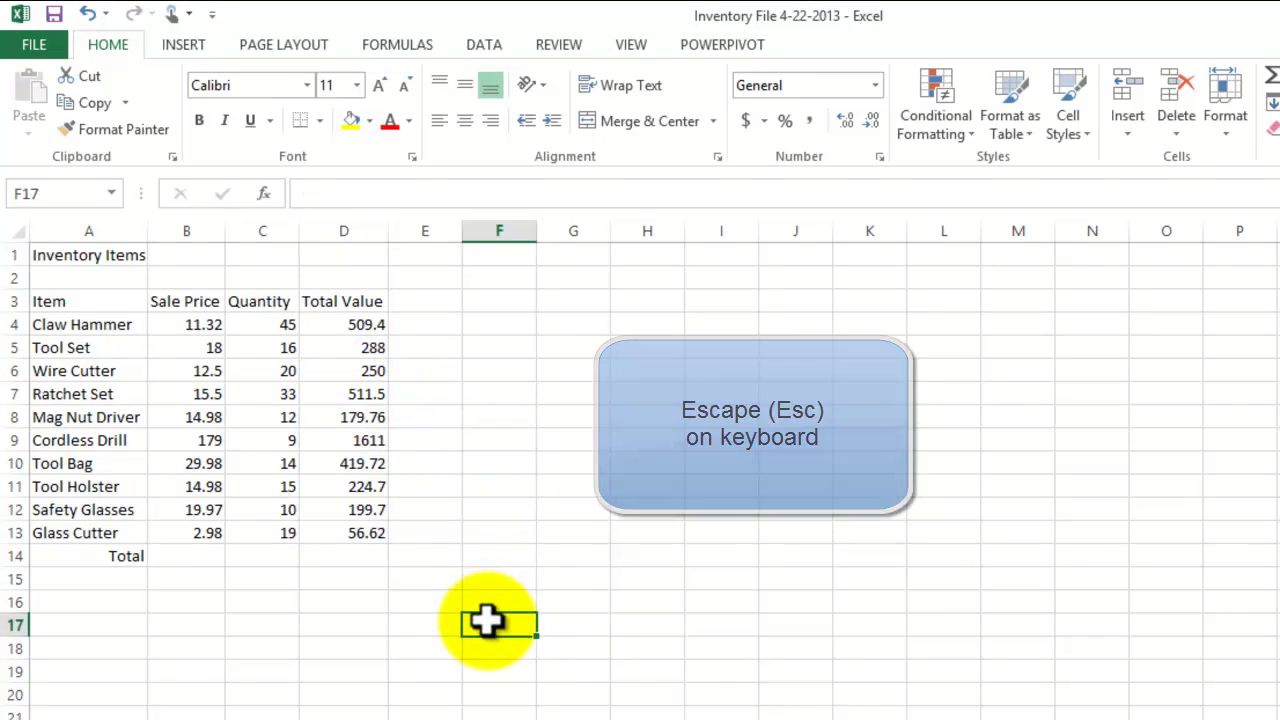
Sum the item total values in D4 to D13 into cell D14 with AutoSum, and check the resulting formula
left_click(341, 550)
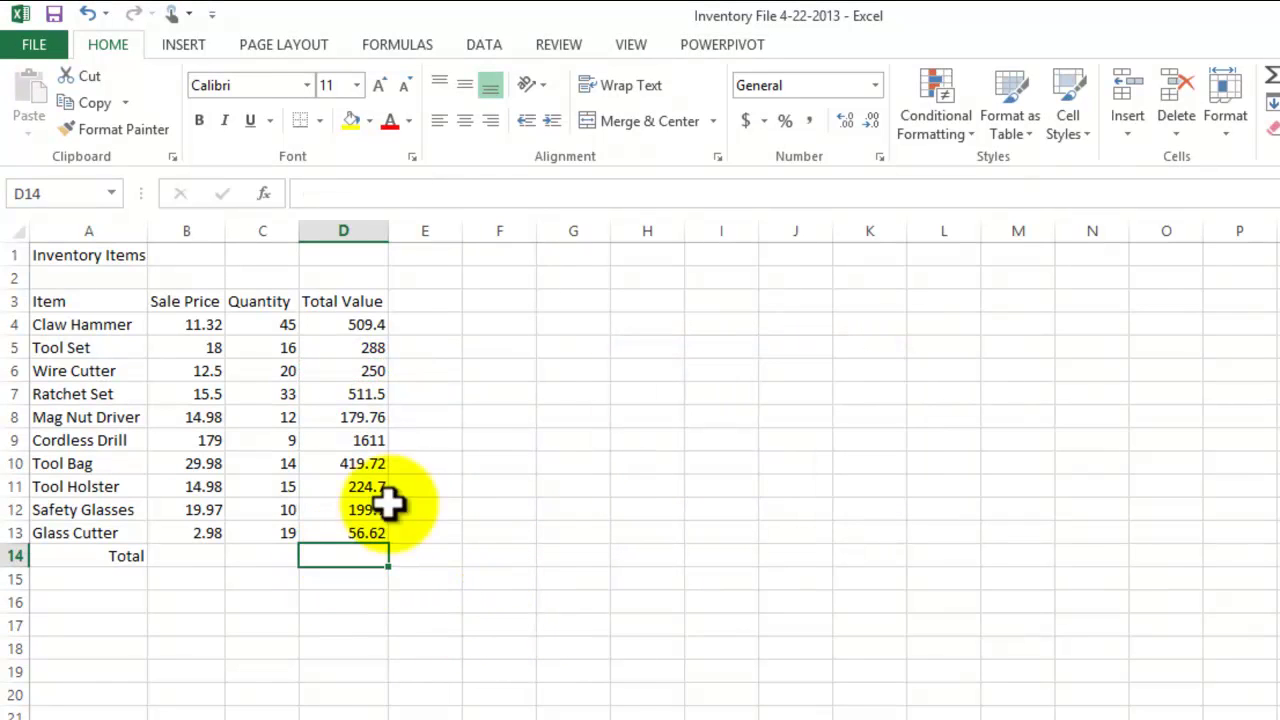
left_click_drag(360, 323, 374, 566)
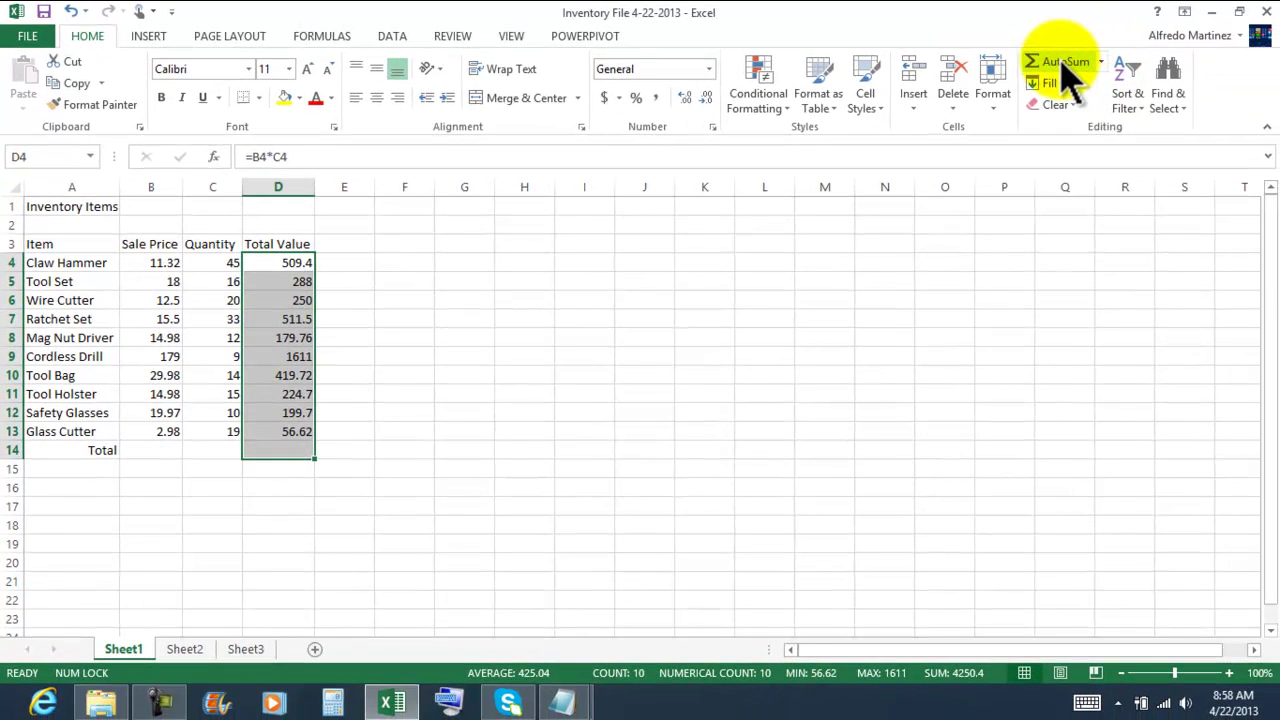
left_click(1066, 62)
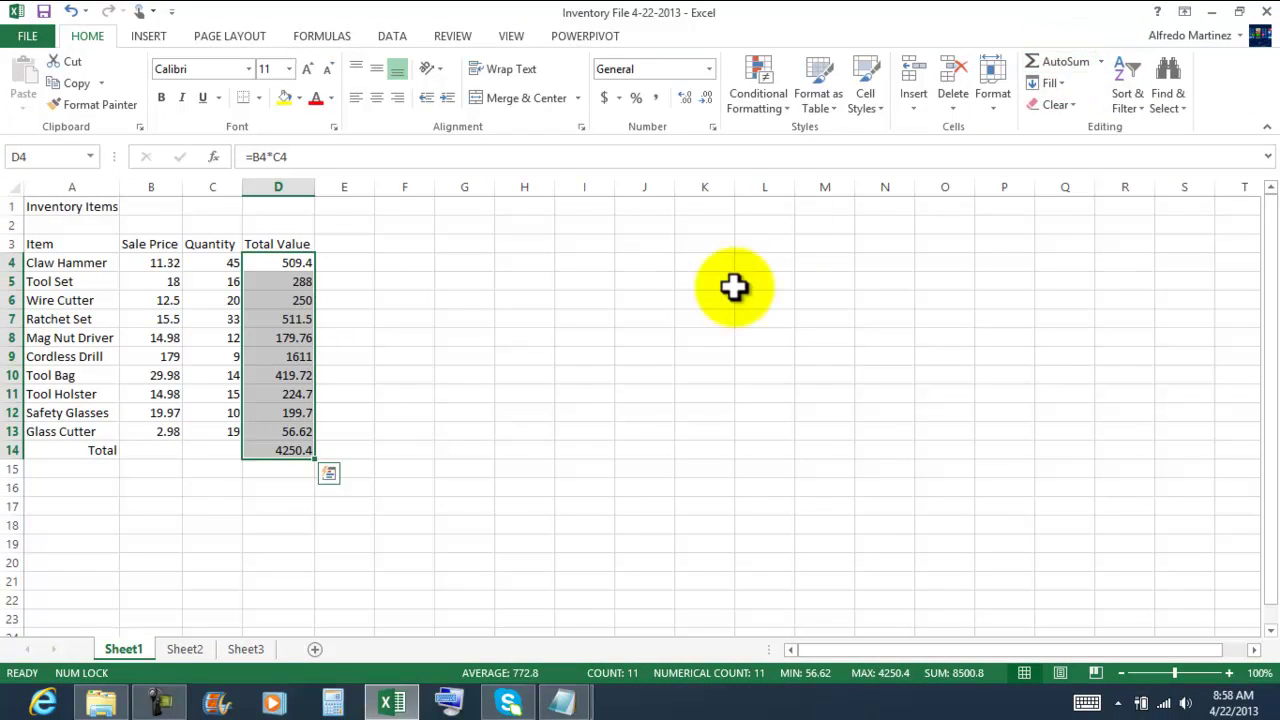
left_click(288, 451)
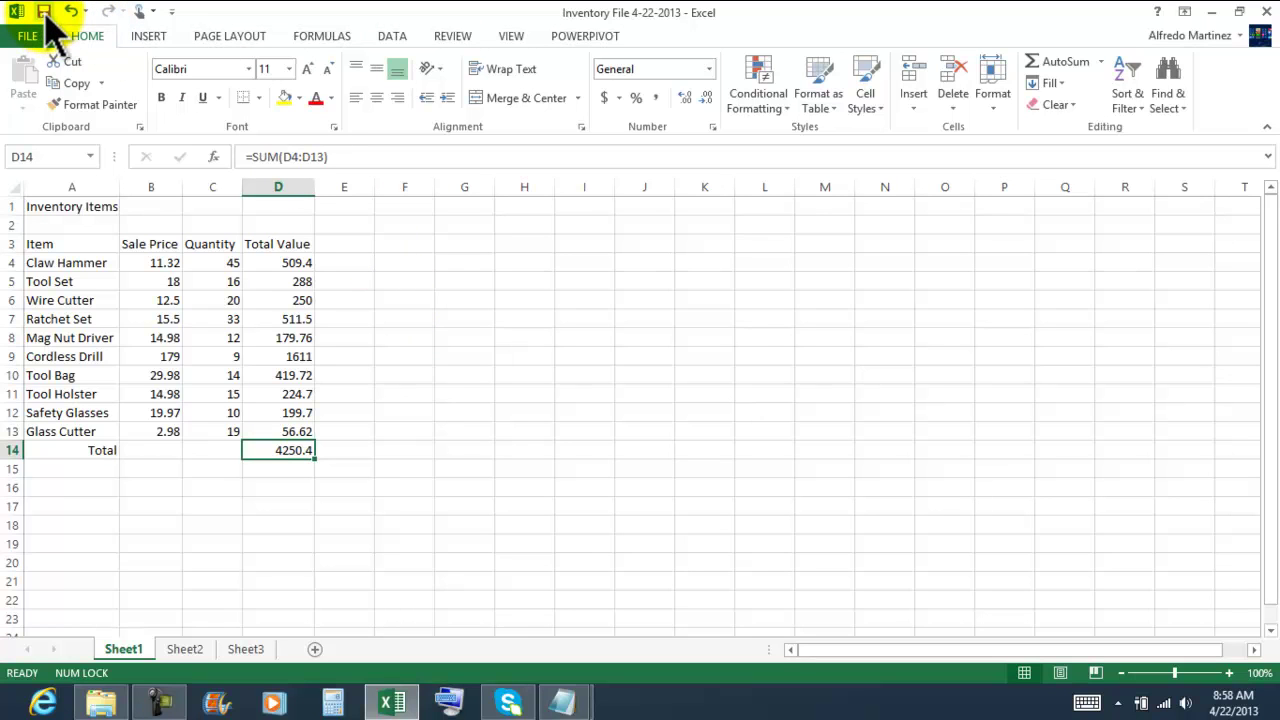
key("Down")
key("Down")
key("Down")
key("Right")
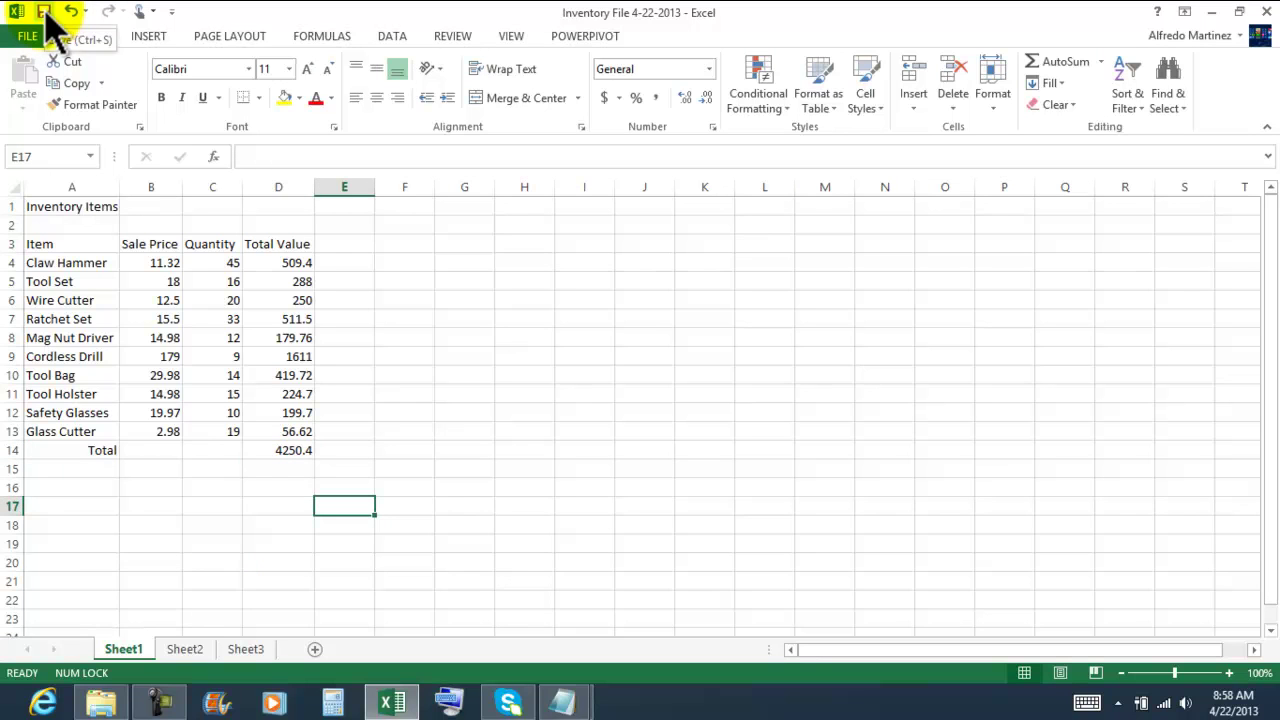
mouse_move(181, 707)
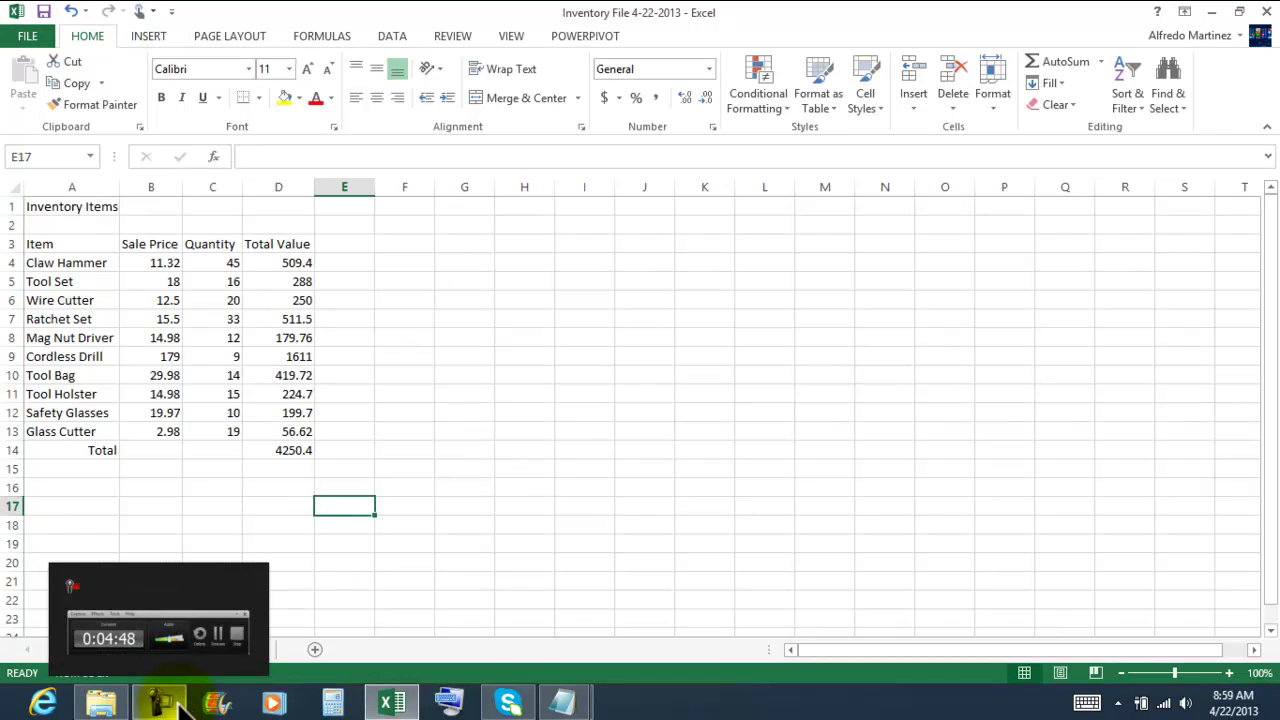
left_click(163, 703)
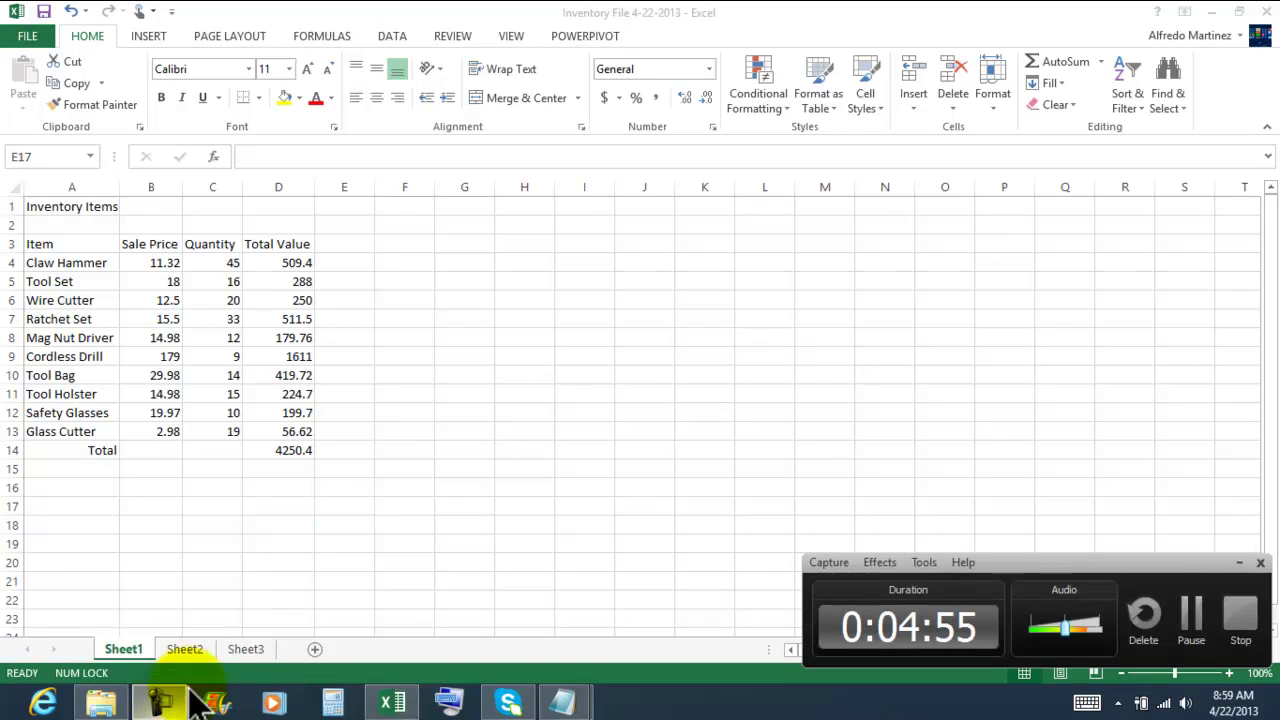
left_click(1241, 563)
left_click(780, 489)
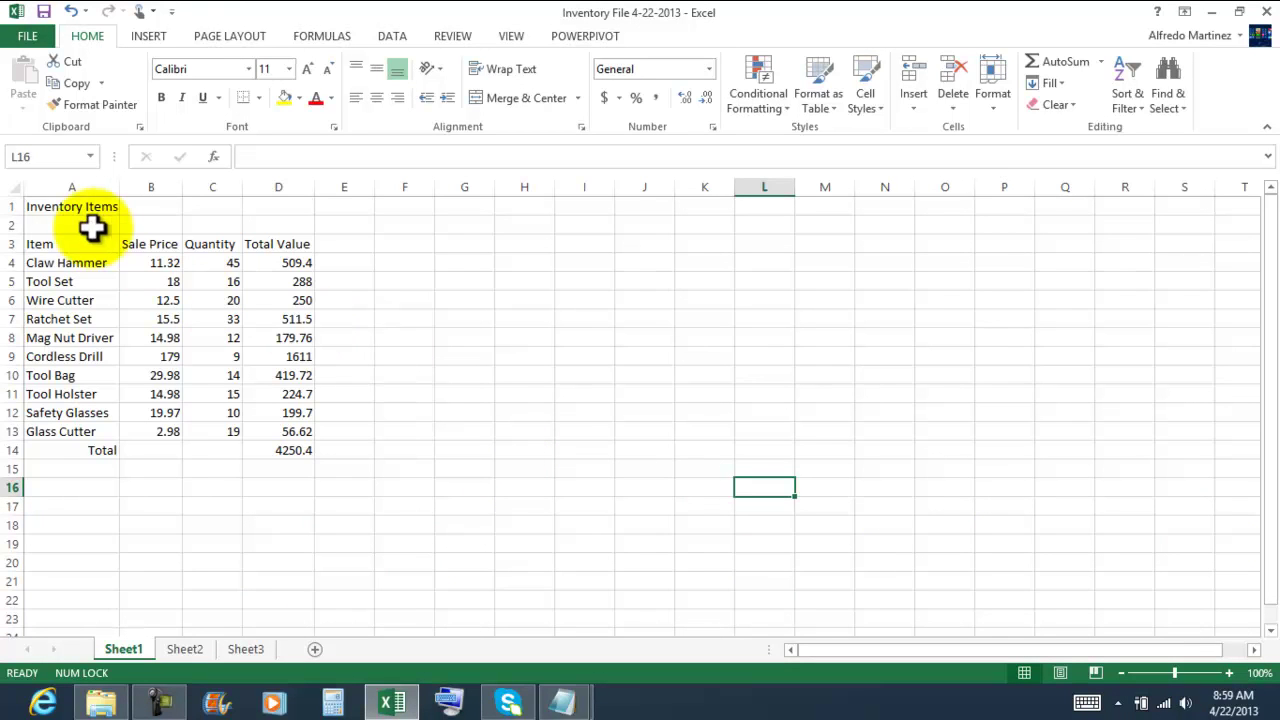
Copy the inventory table A3:D14 and paste it as formulas starting at cell F3, ending copy mode
left_click(43, 246)
left_click_drag(117, 243, 288, 452)
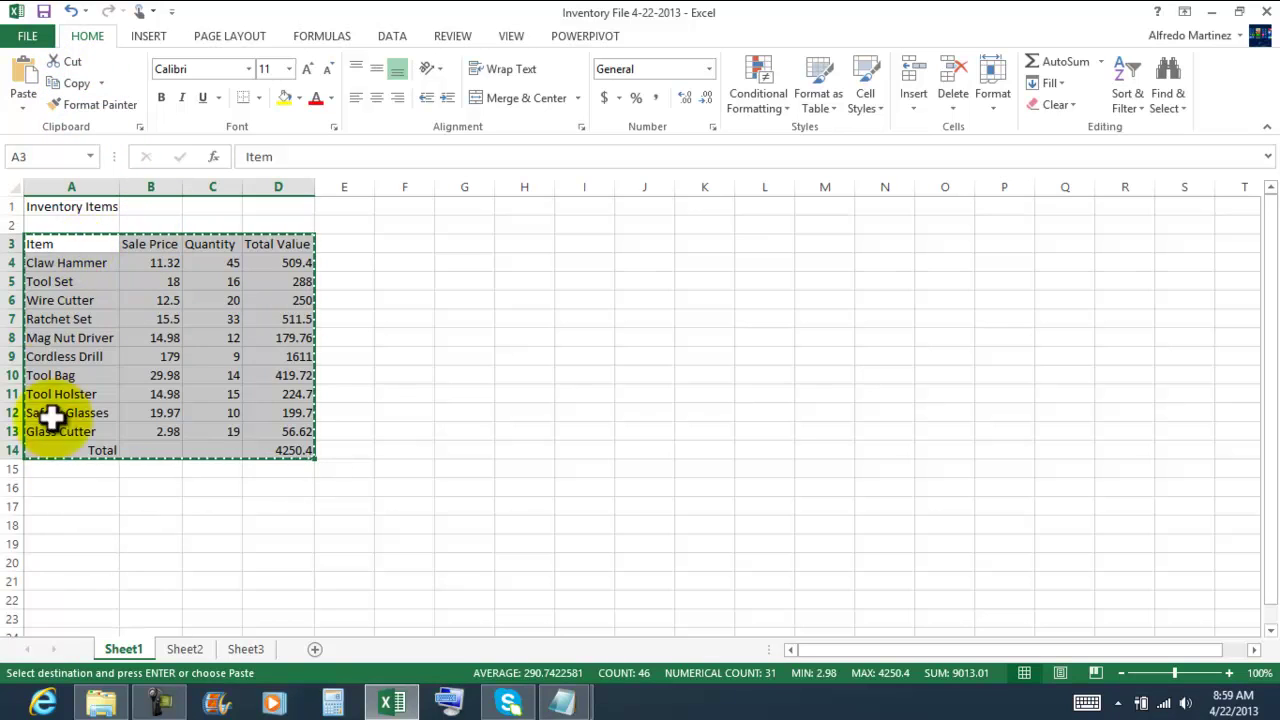
left_click(404, 243)
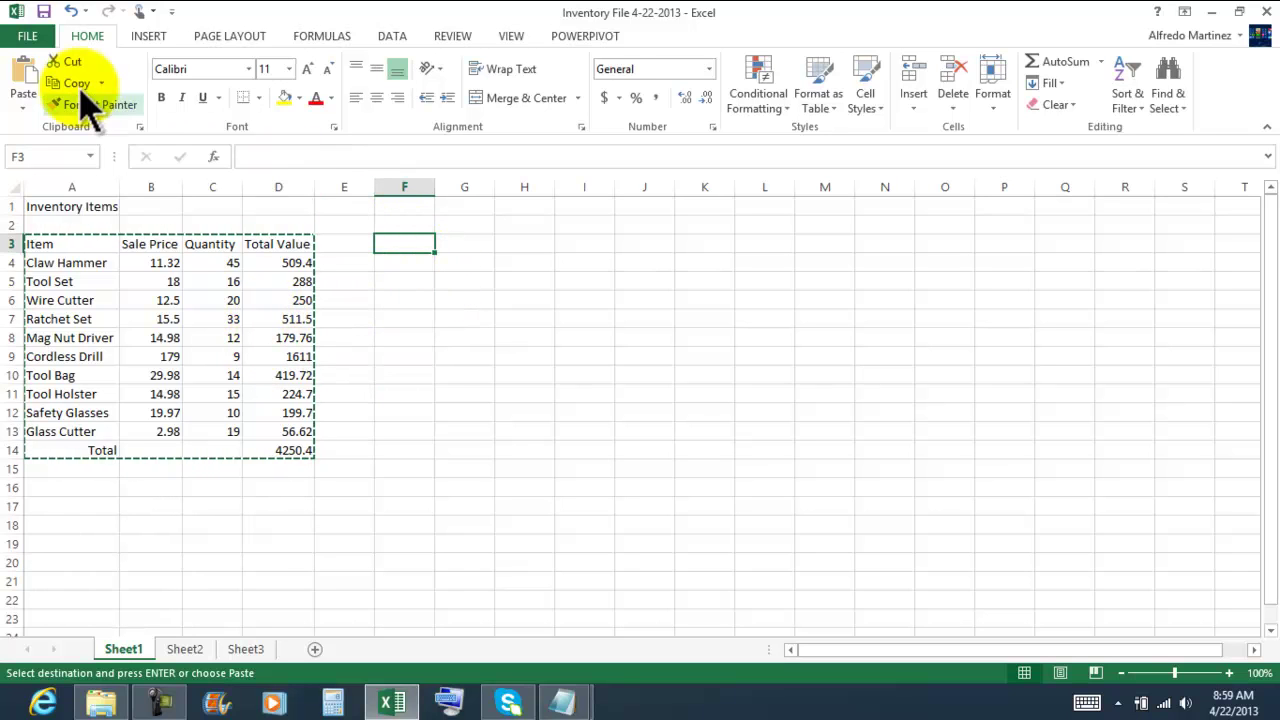
left_click(30, 105)
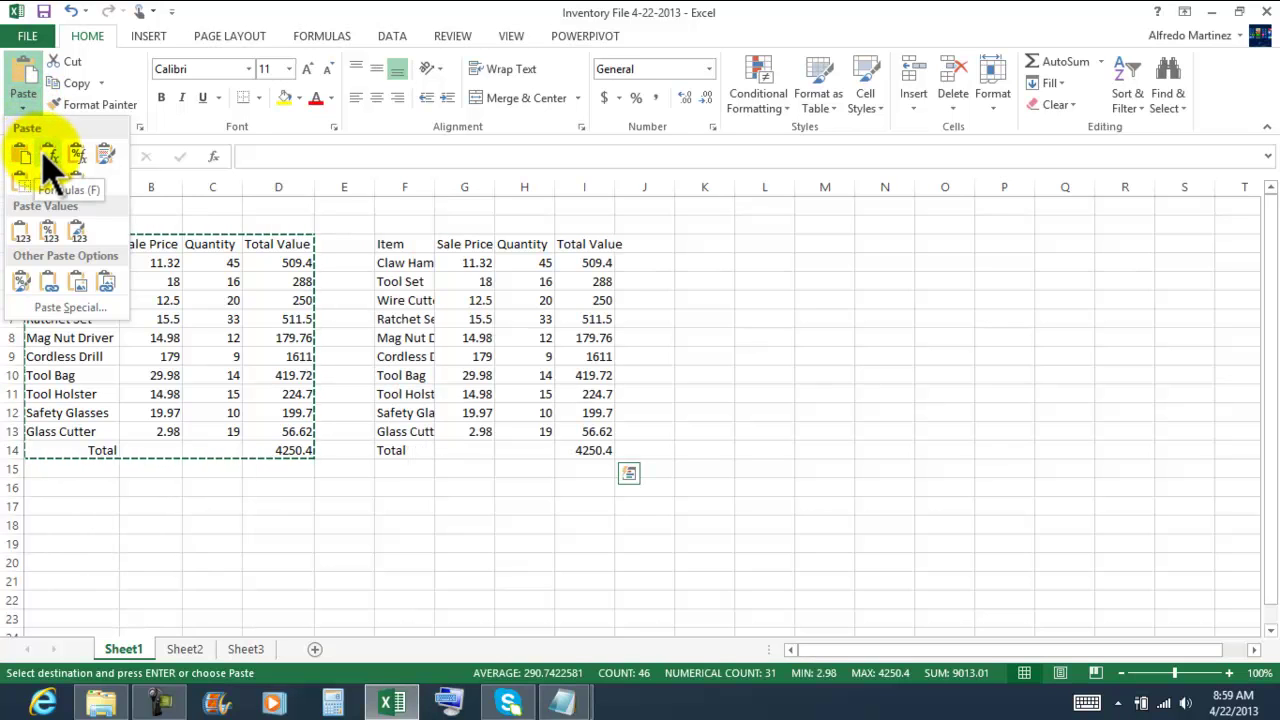
left_click(48, 158)
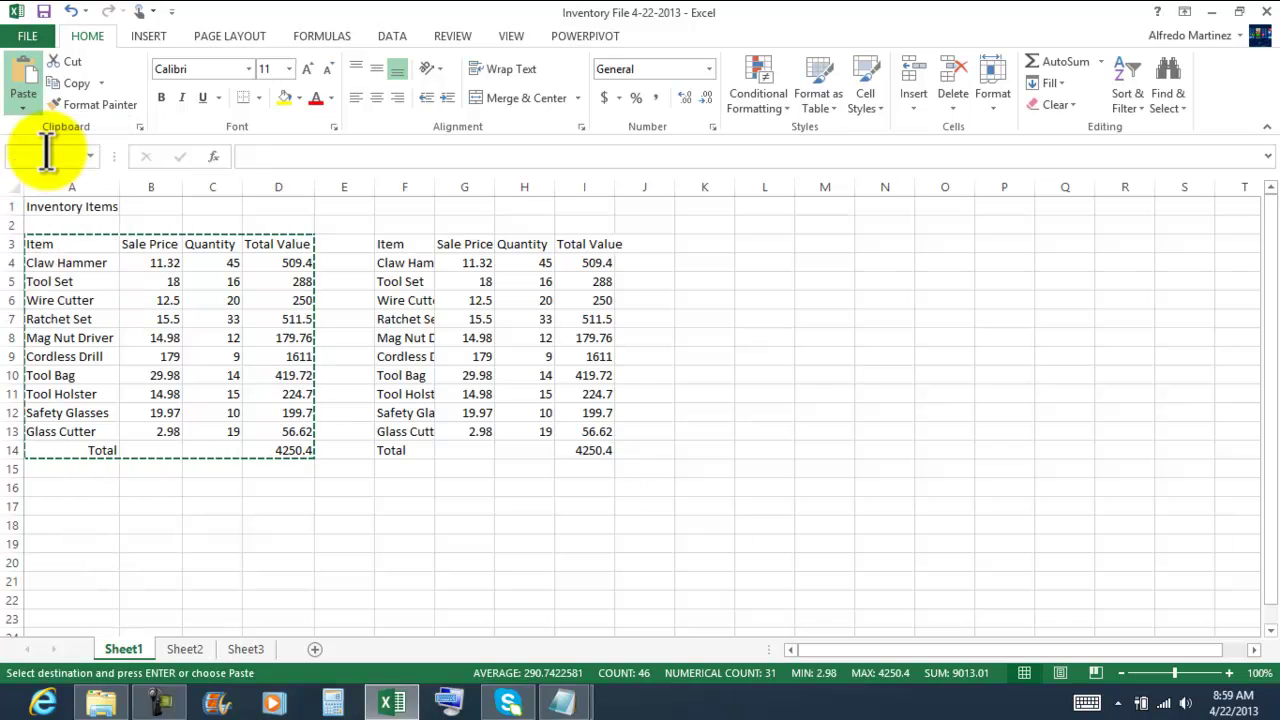
left_click(650, 562)
key("Escape")
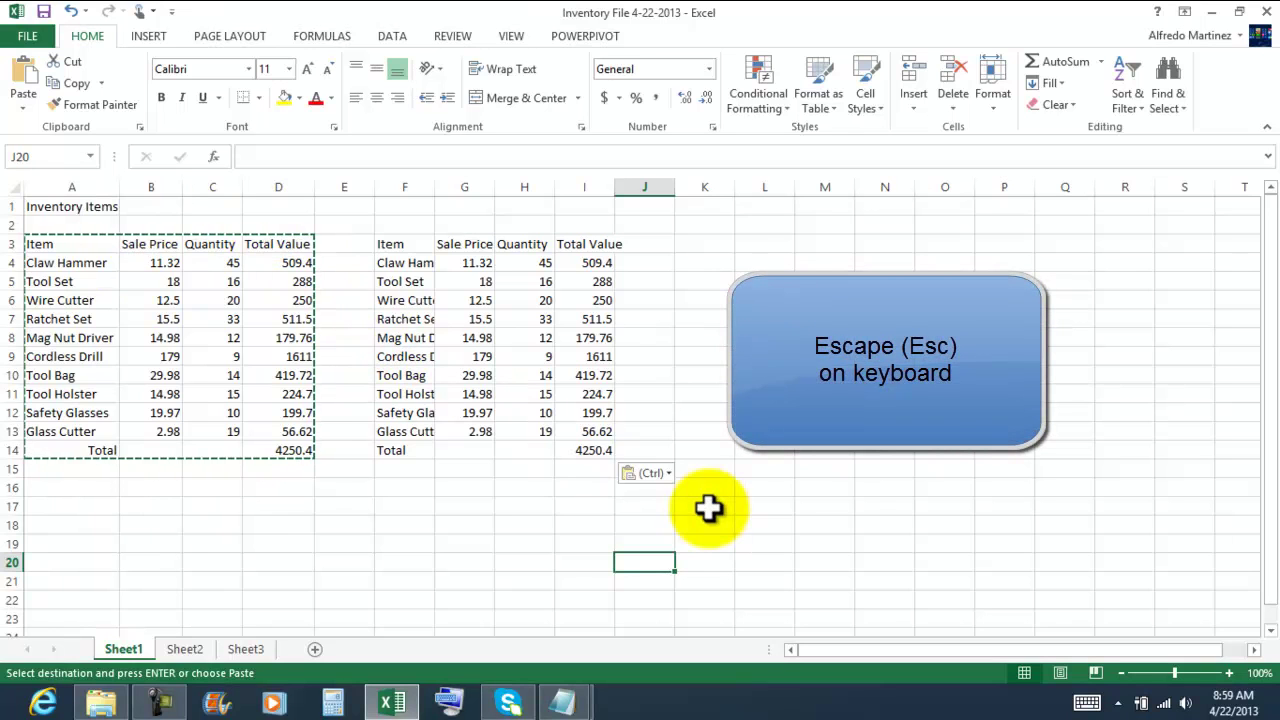
key("Escape")
left_click(558, 512)
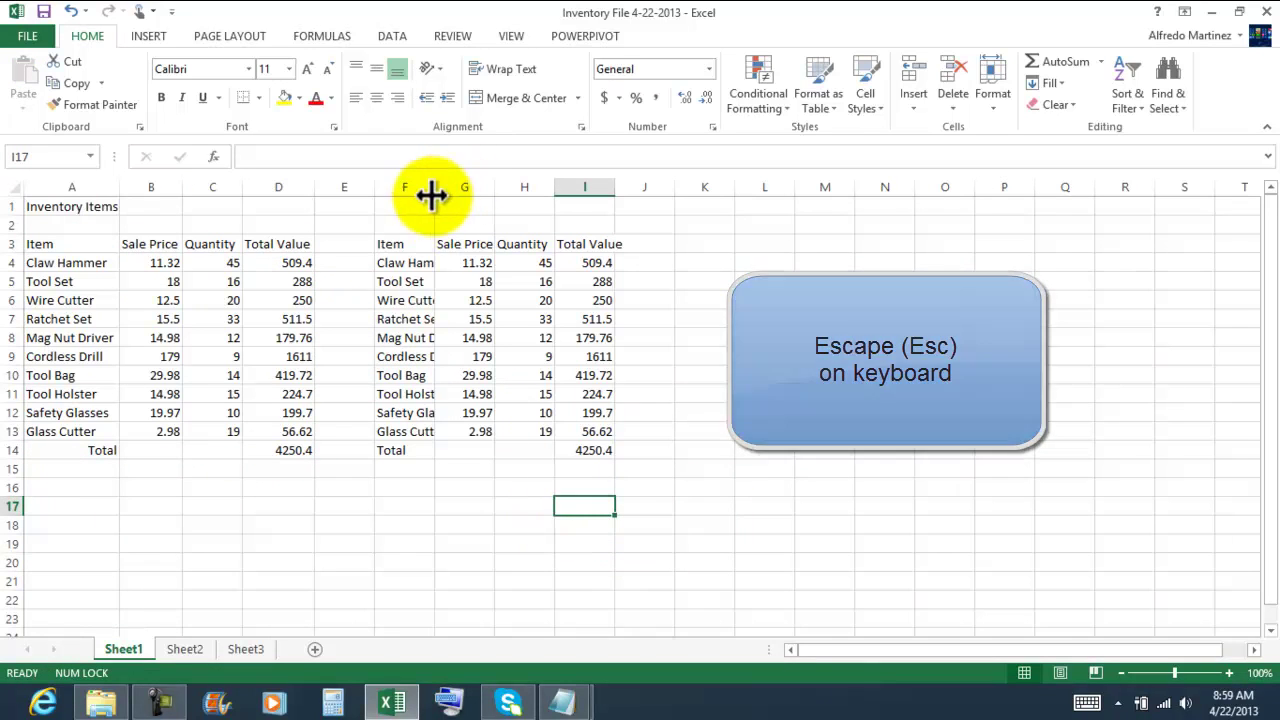
Widen columns F to I so the pasted table's item names and headings fit
left_click_drag(434, 190, 488, 190)
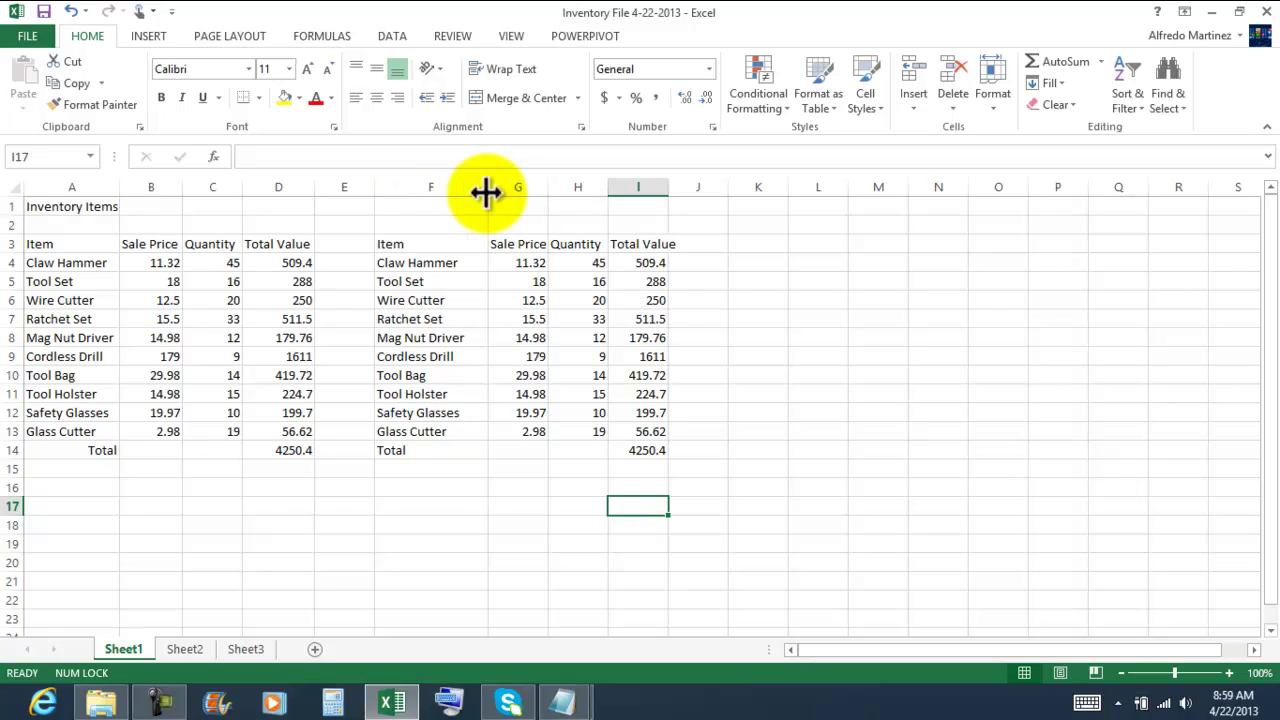
left_click_drag(488, 188, 710, 187)
left_click(490, 582)
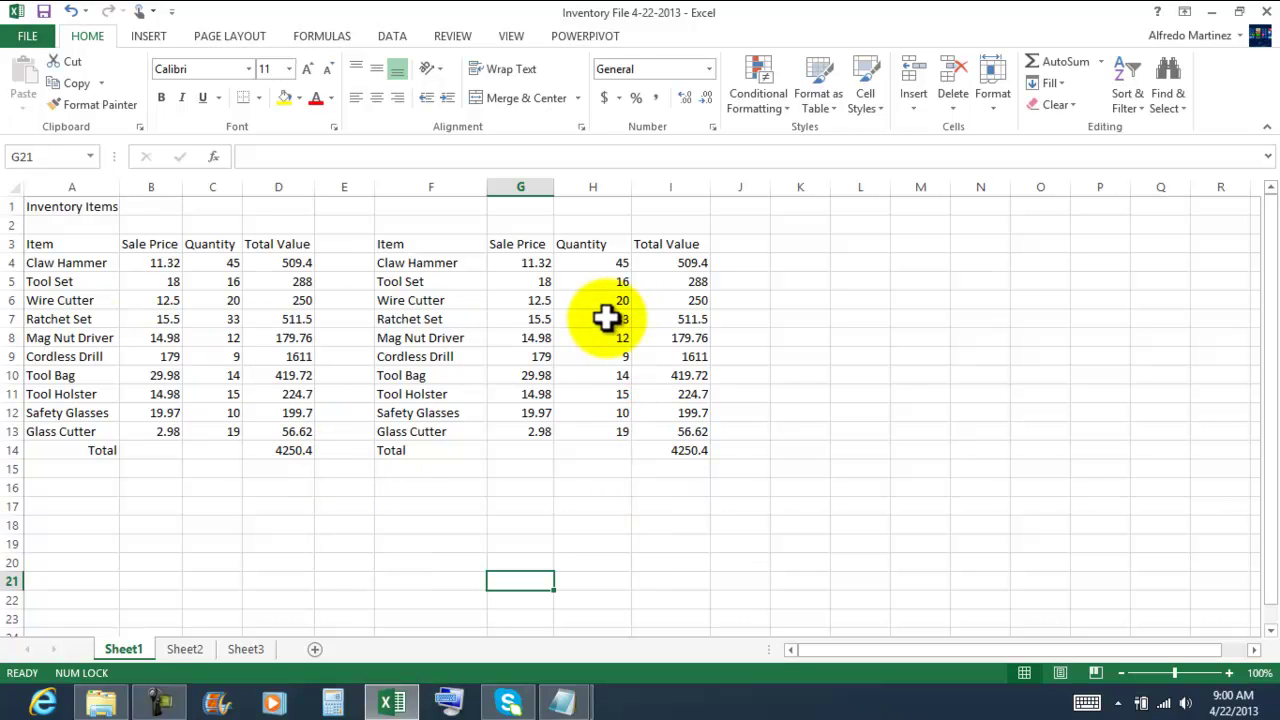
Apply All Borders to the original inventory table in A3:D14
left_click_drag(47, 248, 294, 453)
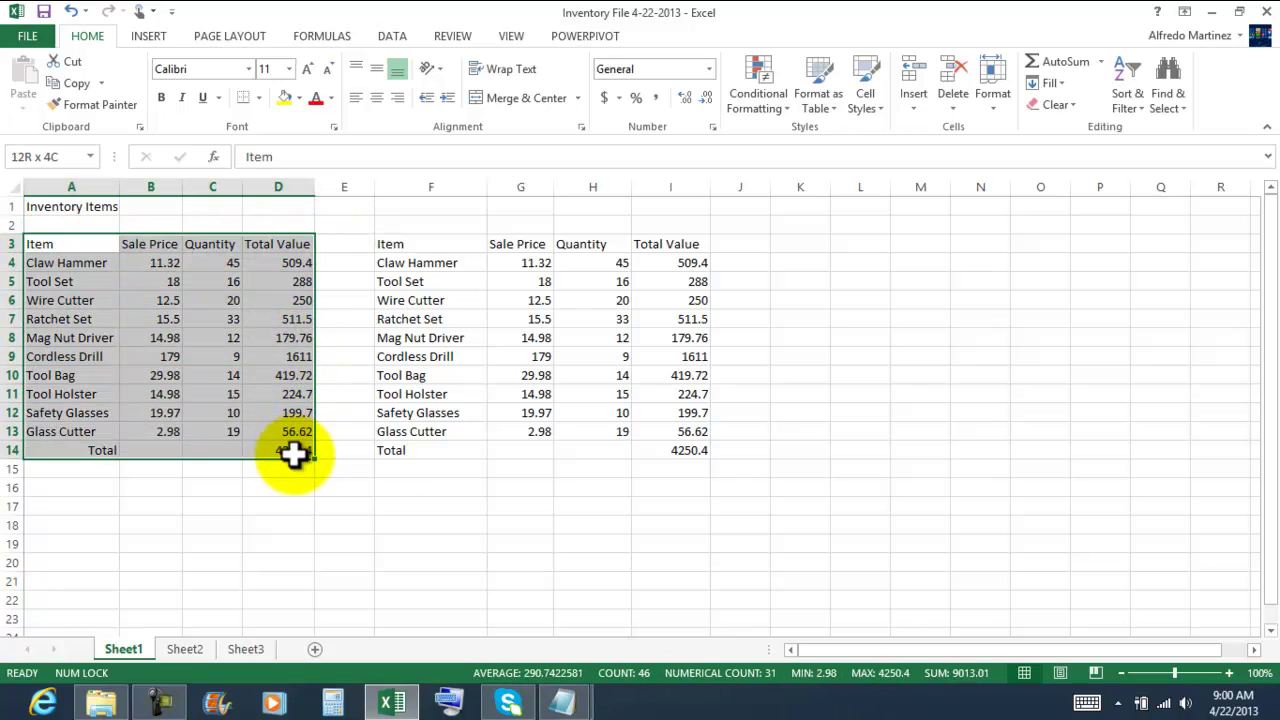
left_click(259, 98)
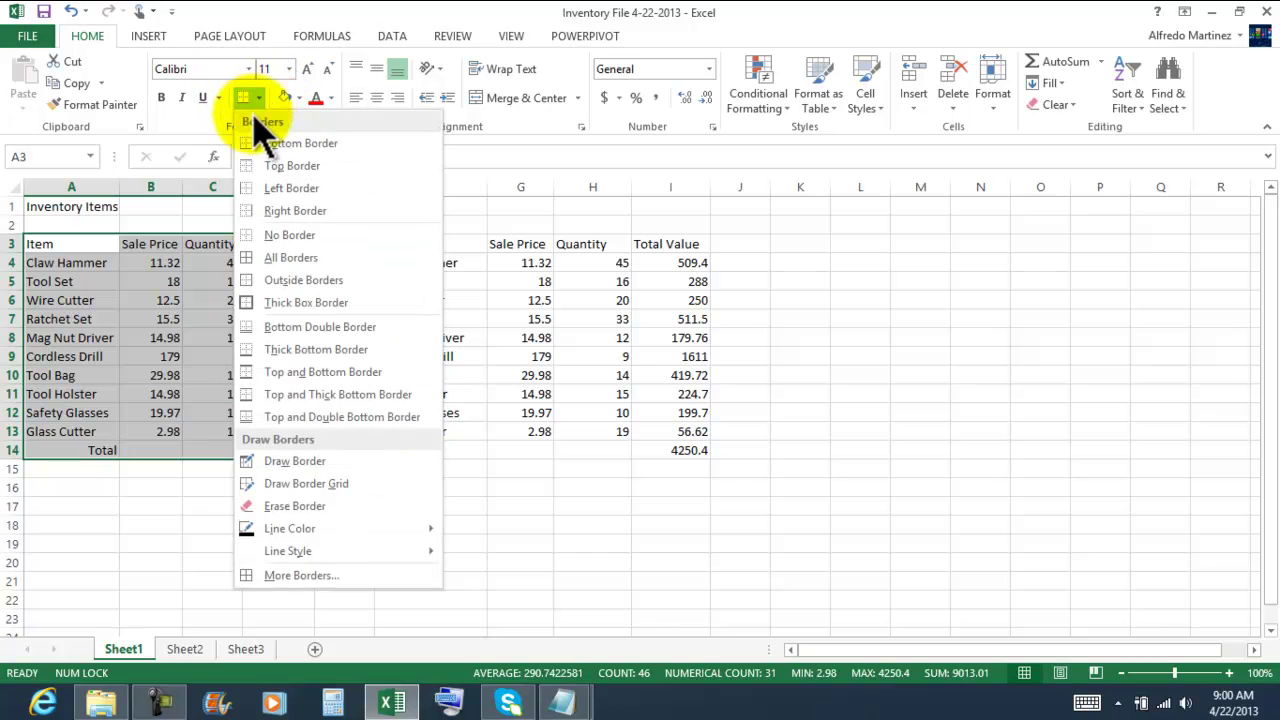
left_click(280, 257)
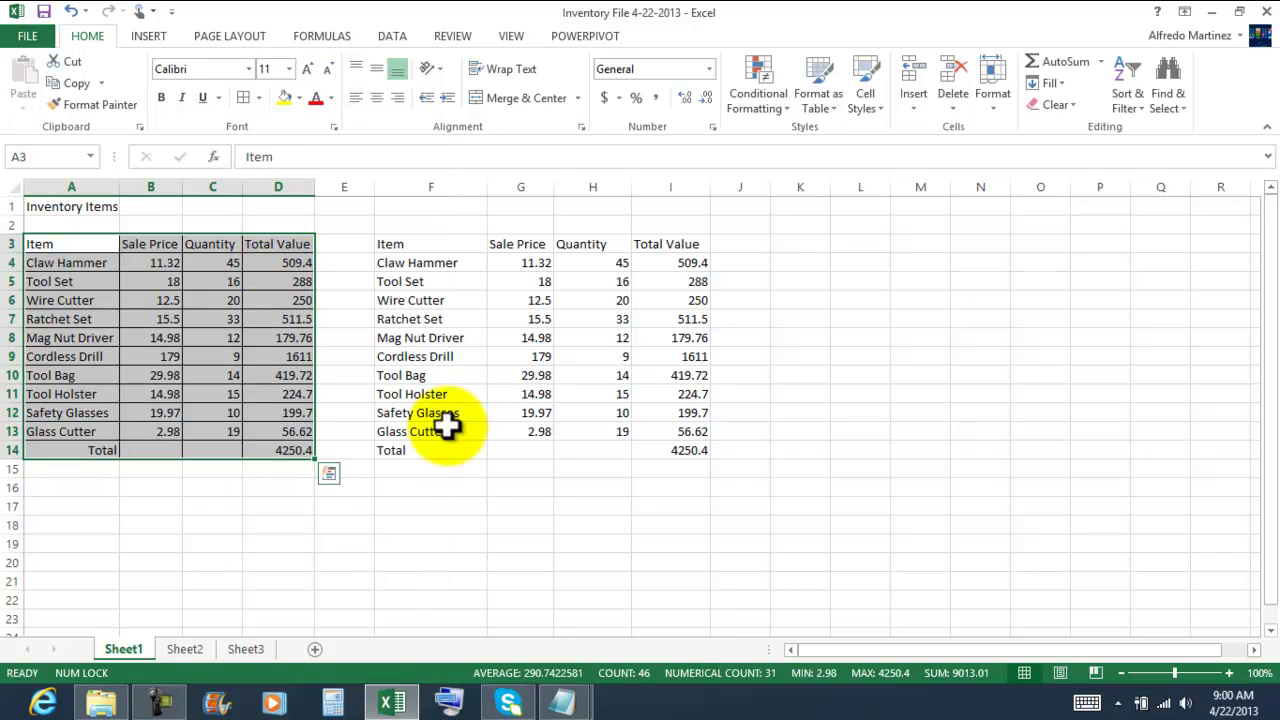
Apply All Borders to the pasted inventory table in F3:I14
left_click(537, 503)
left_click(390, 244)
left_click_drag(390, 244, 665, 460)
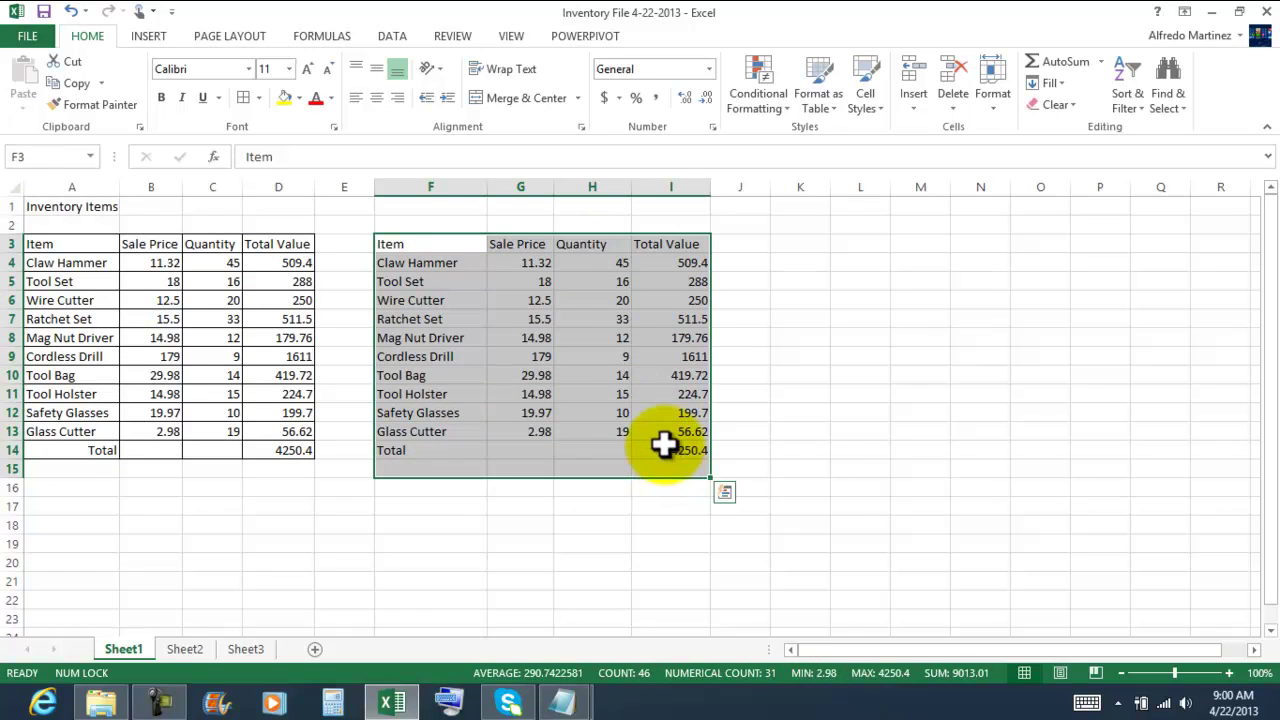
left_click_drag(420, 251, 649, 447)
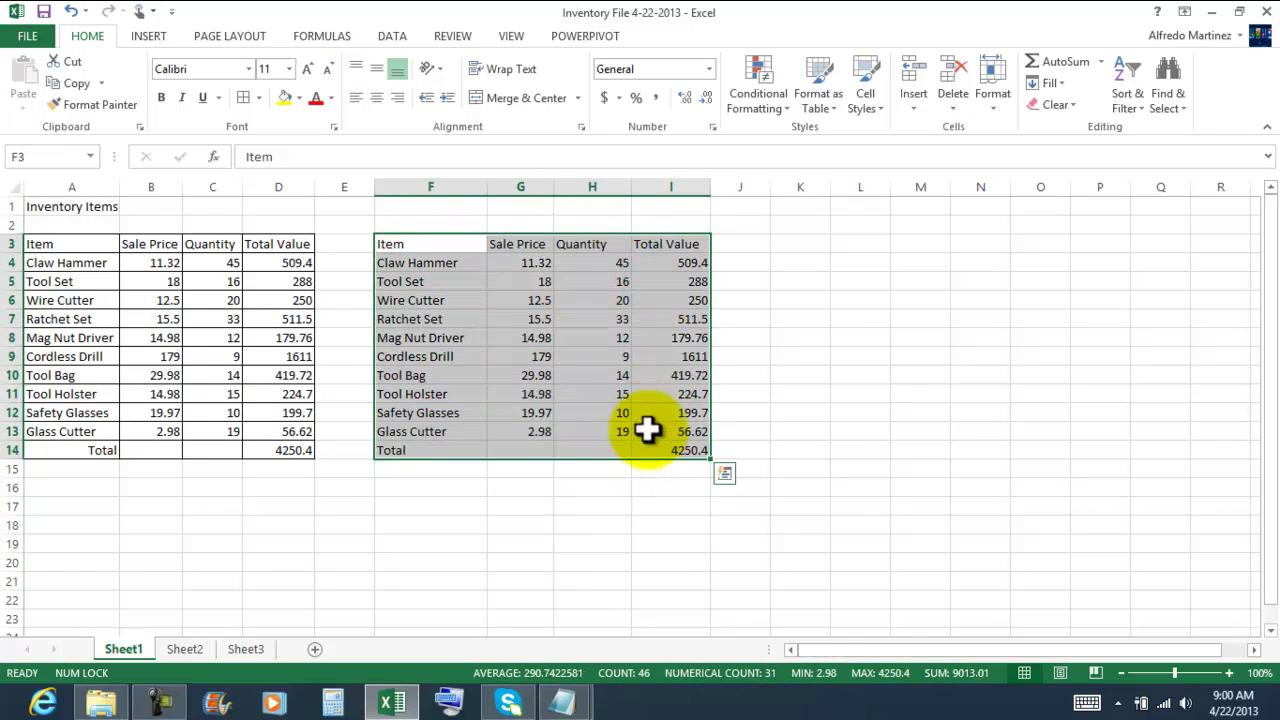
left_click(243, 97)
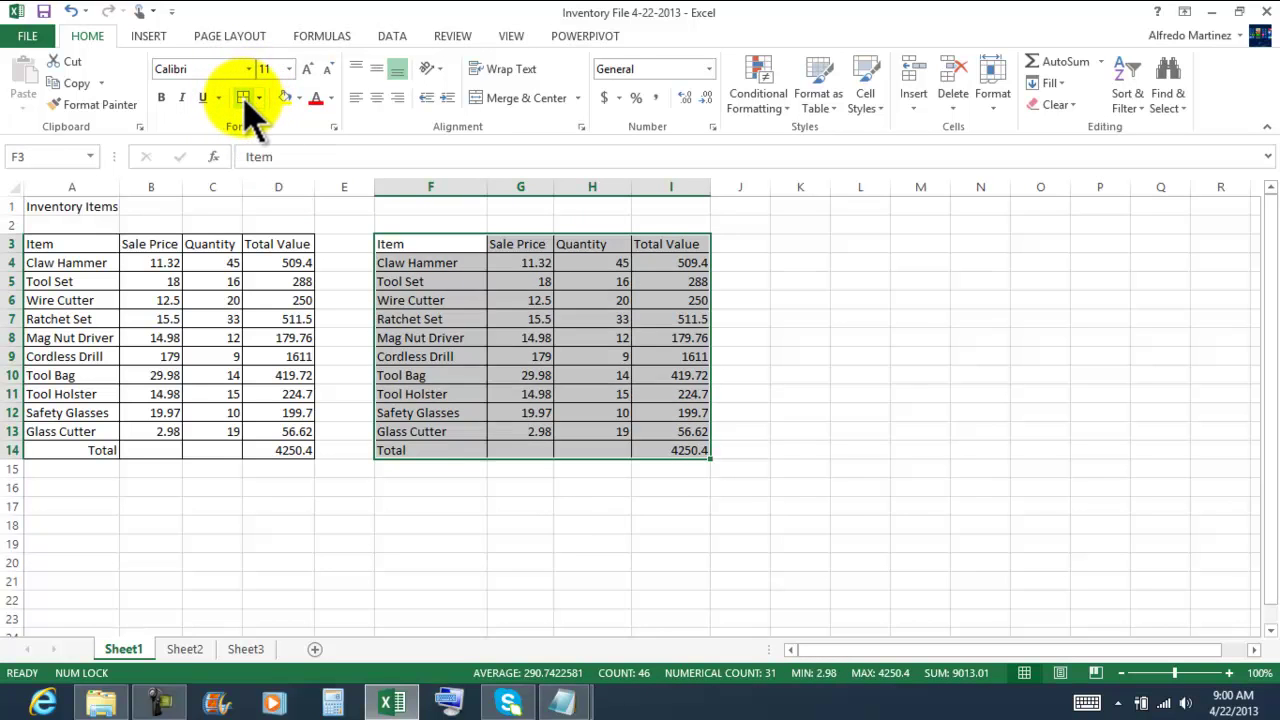
left_click(937, 508)
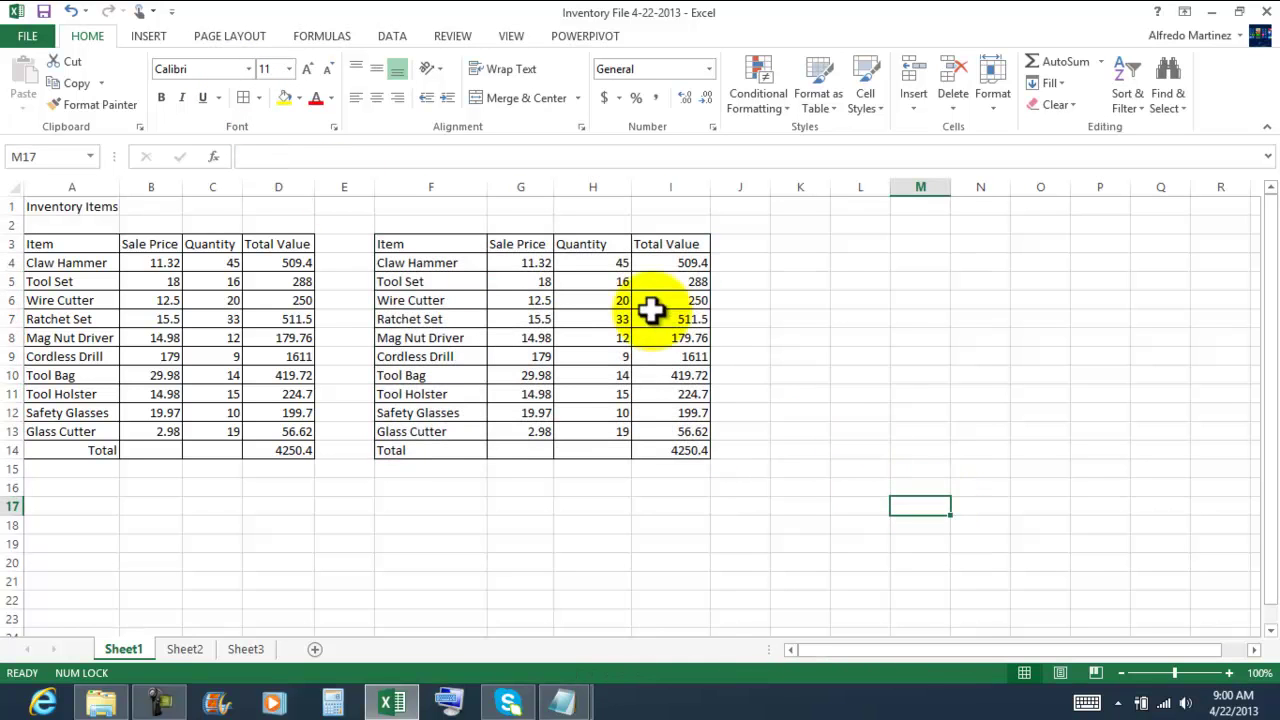
Set the pasted table's quantities in H4 to H8 to 40, 25, 56, 23 and 10
left_click_drag(589, 263, 598, 434)
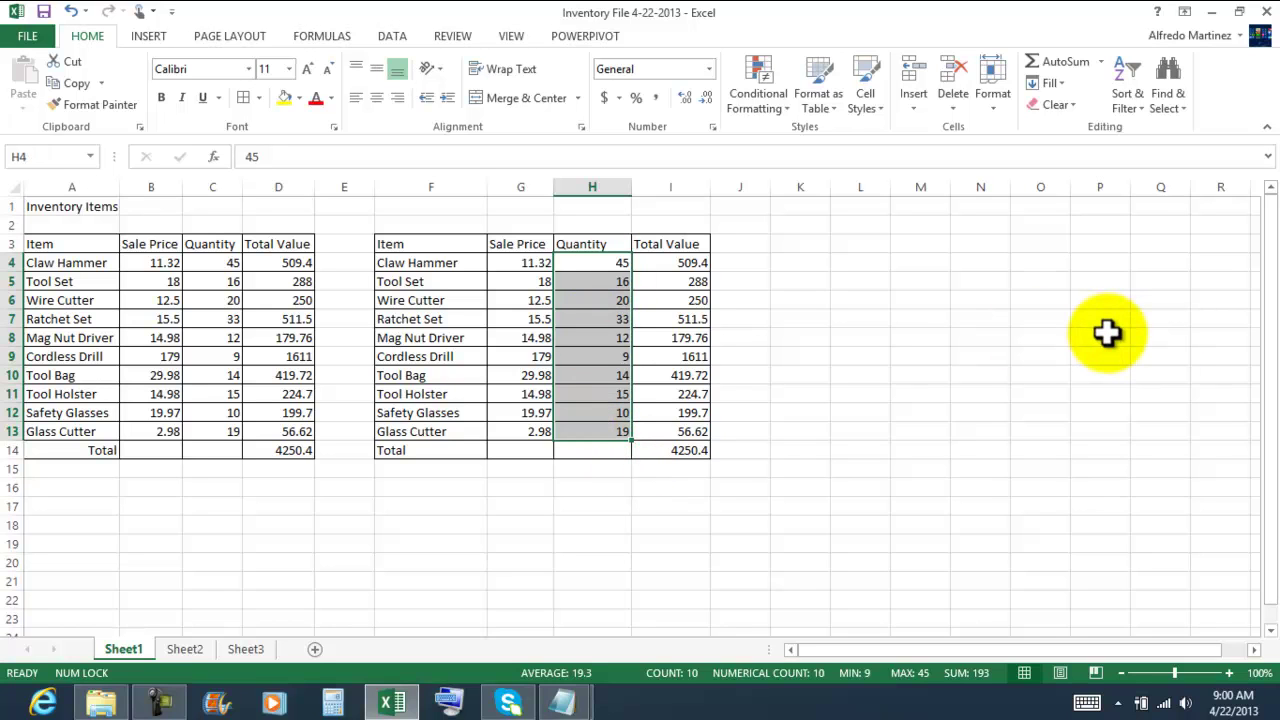
type("4")
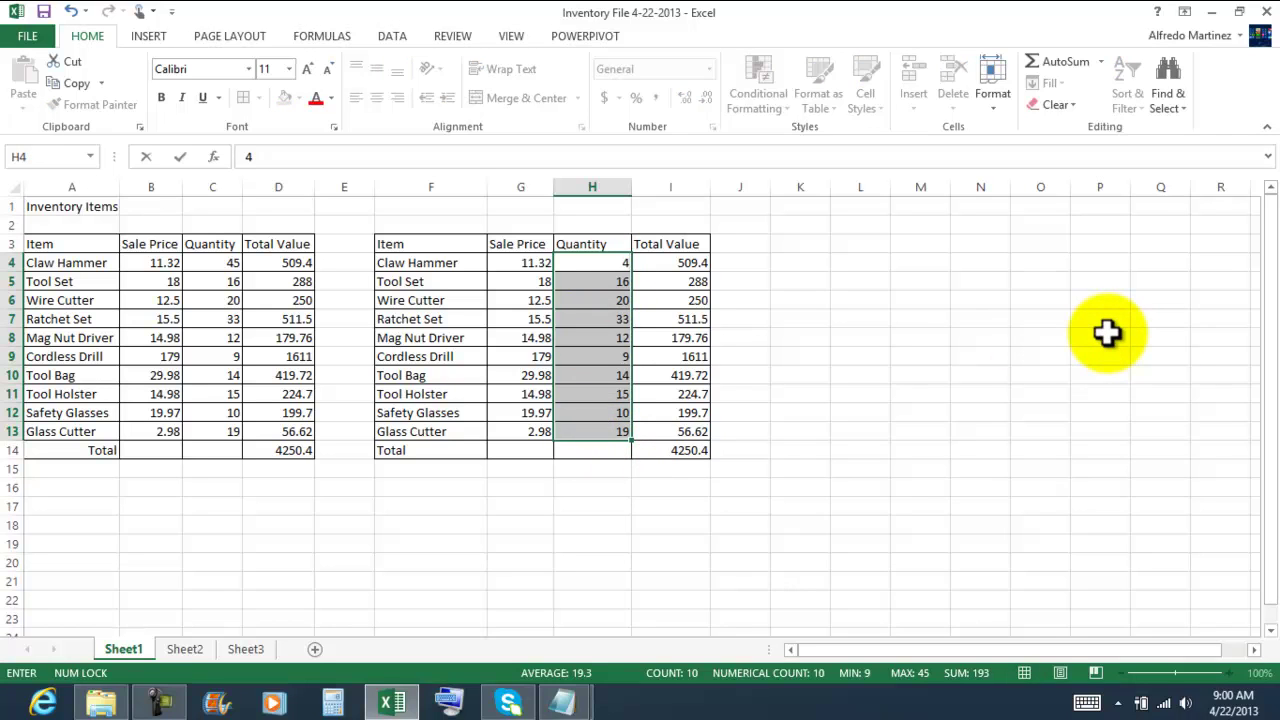
key("Return")
type("25")
key("Return")
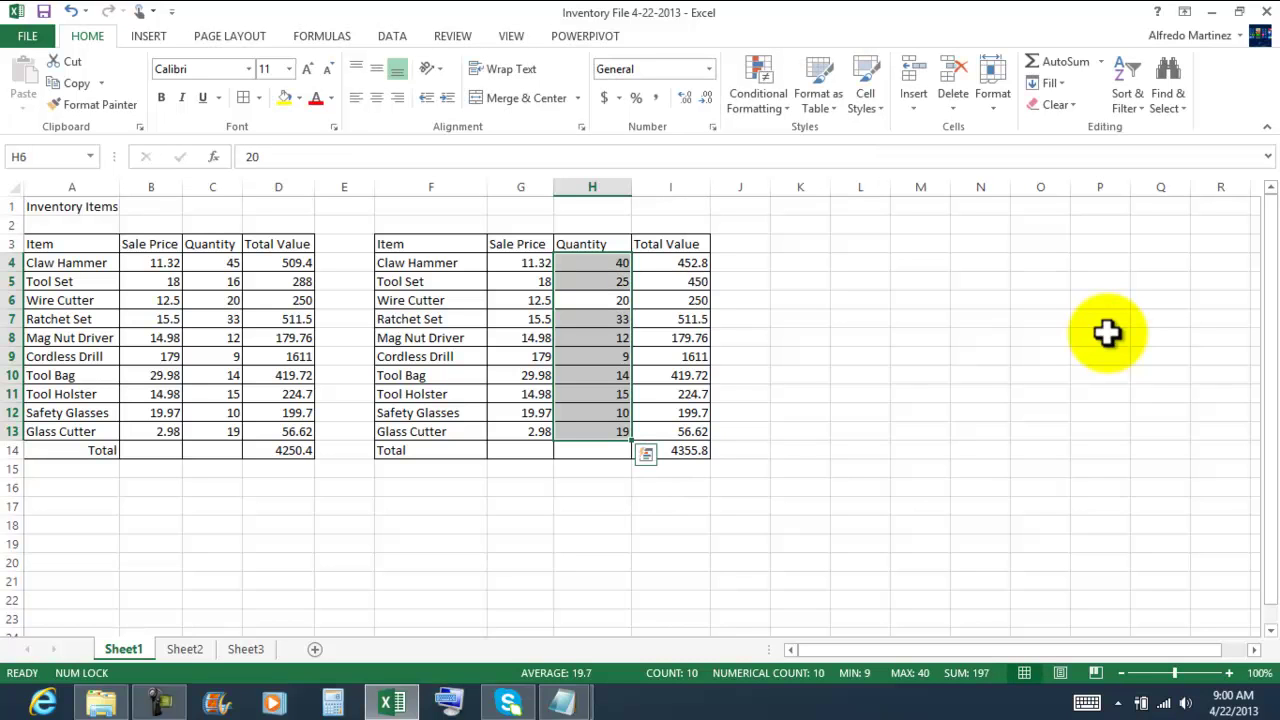
type("56")
key("Return")
type("2")
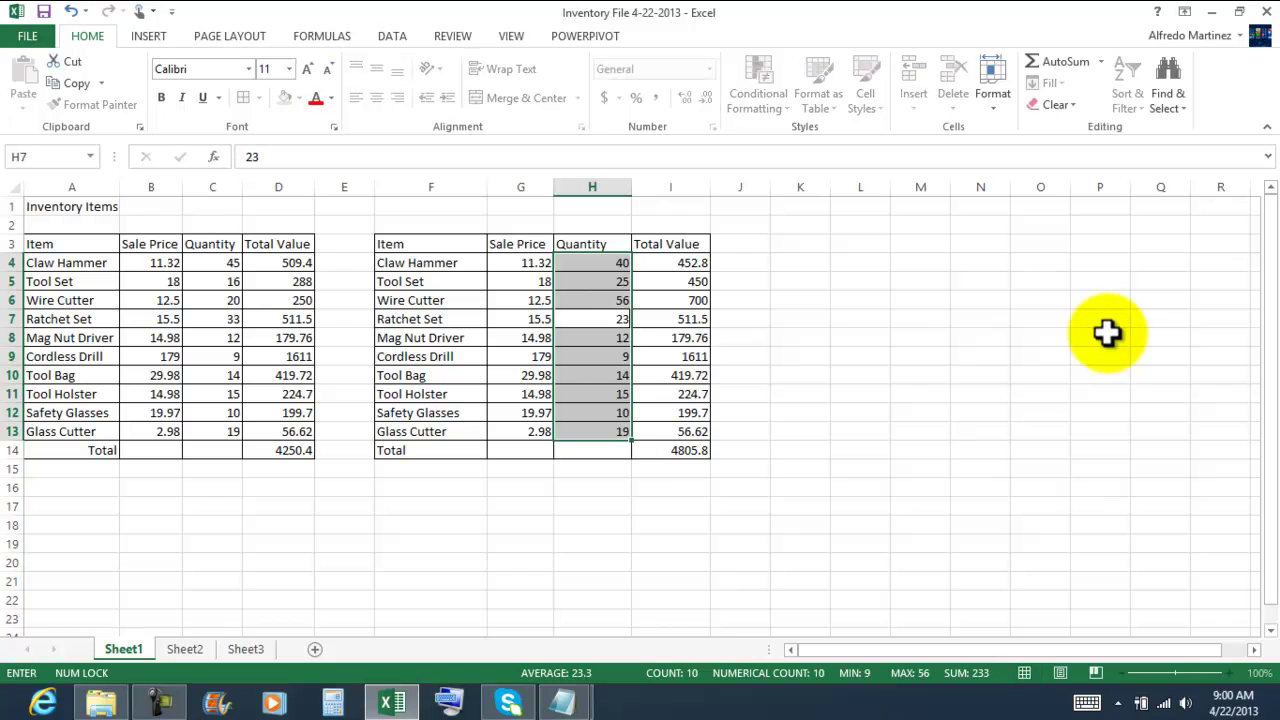
key("Return")
type("10")
key("Return")
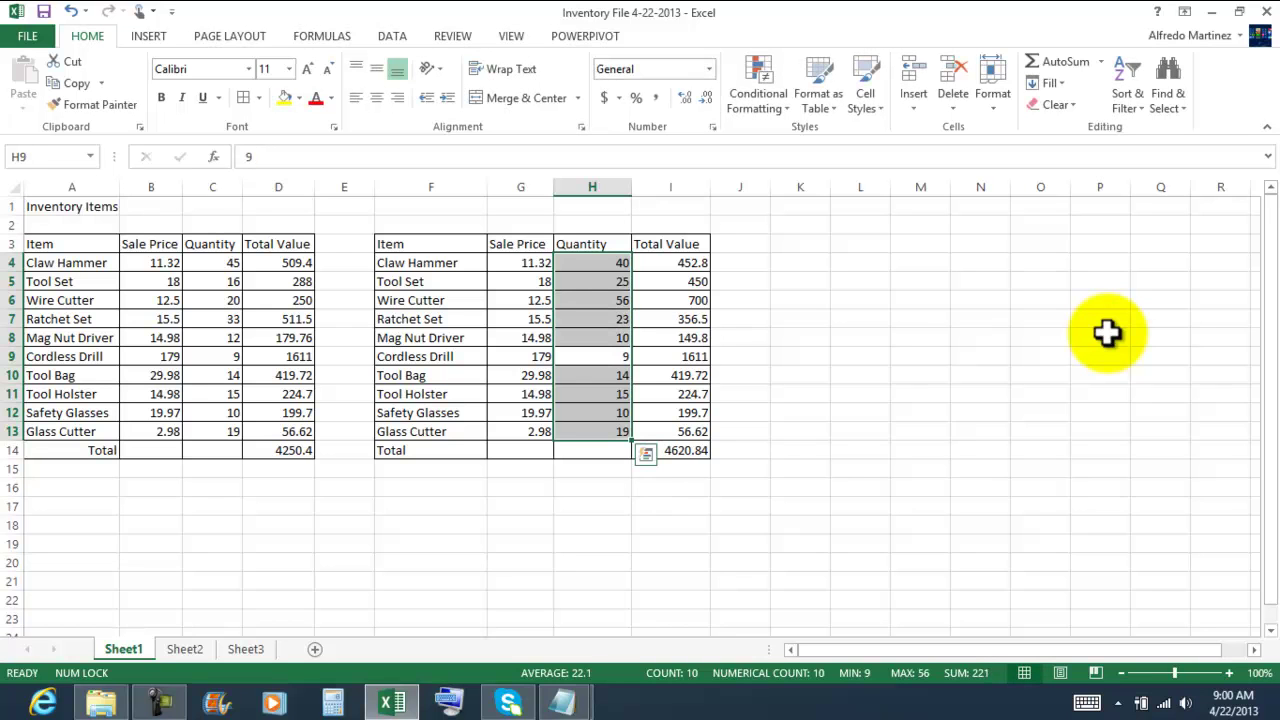
Set the pasted table's quantities to 9 for Cordless Drill, 20 for Tool Bag, 40 for Safety Glasses and 85 for Glass Cutter
type("9")
key("Return")
type("20")
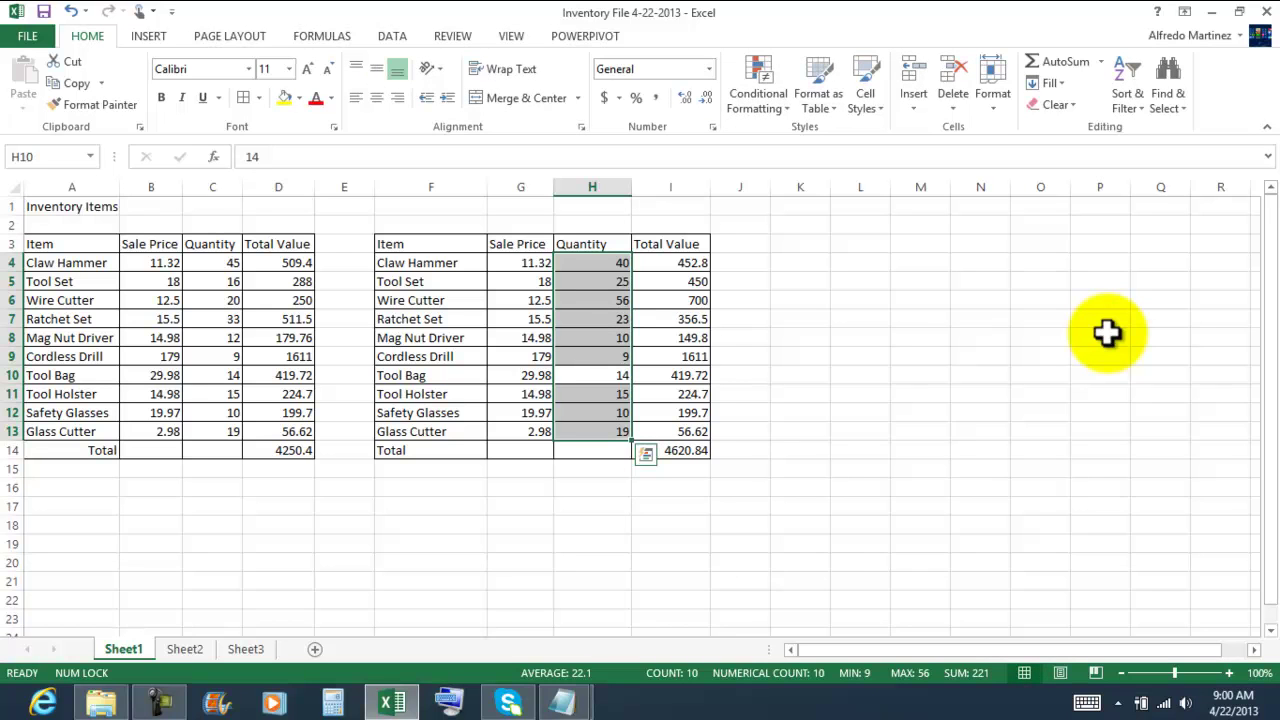
key("Return")
key("Return")
type("4")
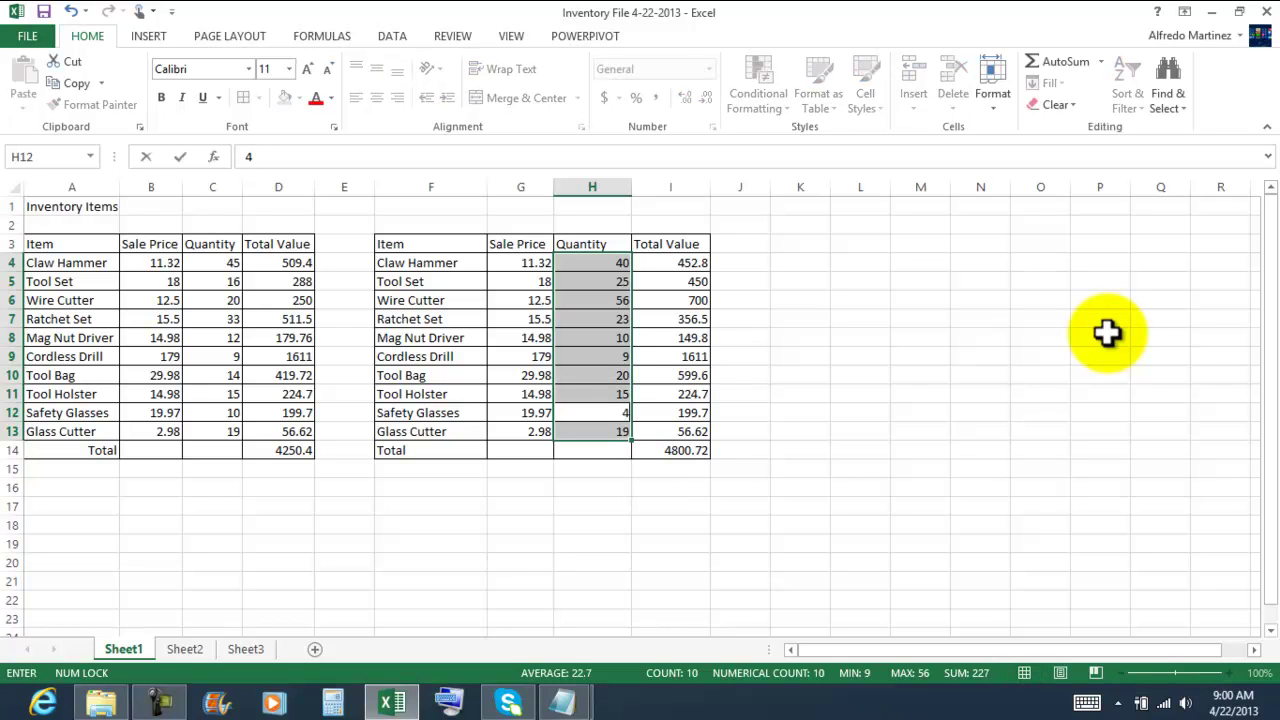
type("0")
key("Return")
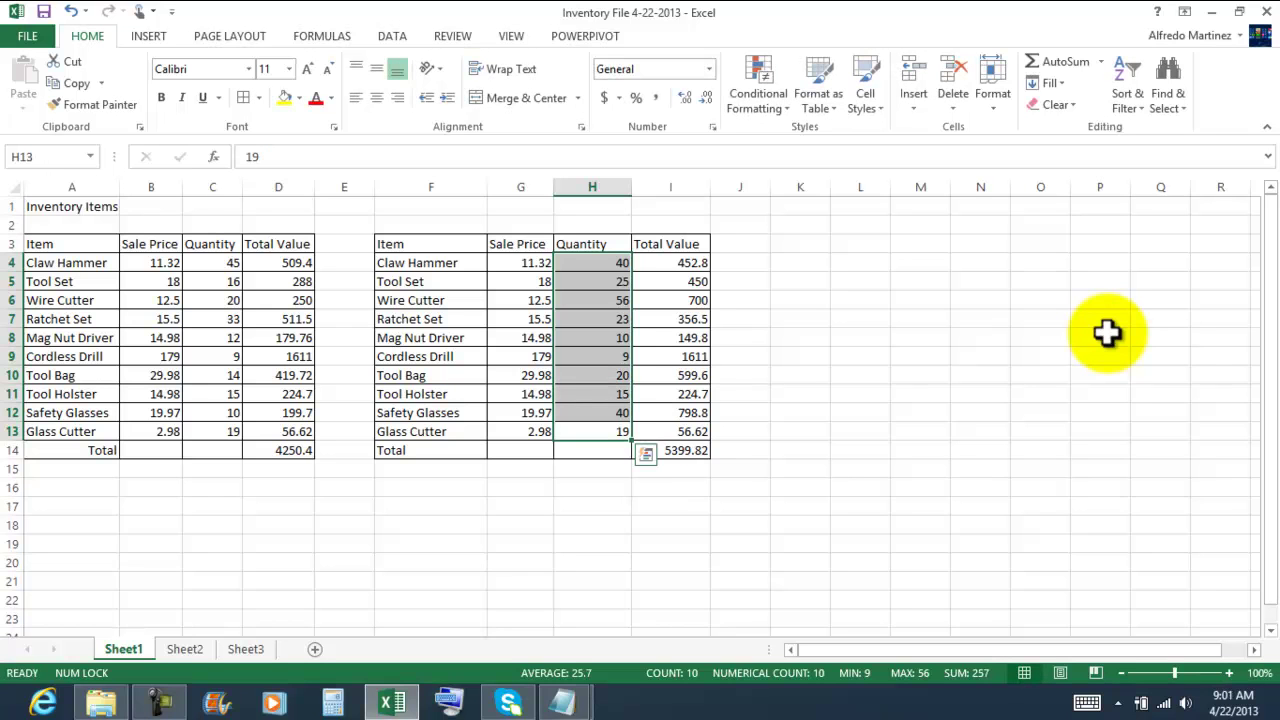
type("85")
key("Return")
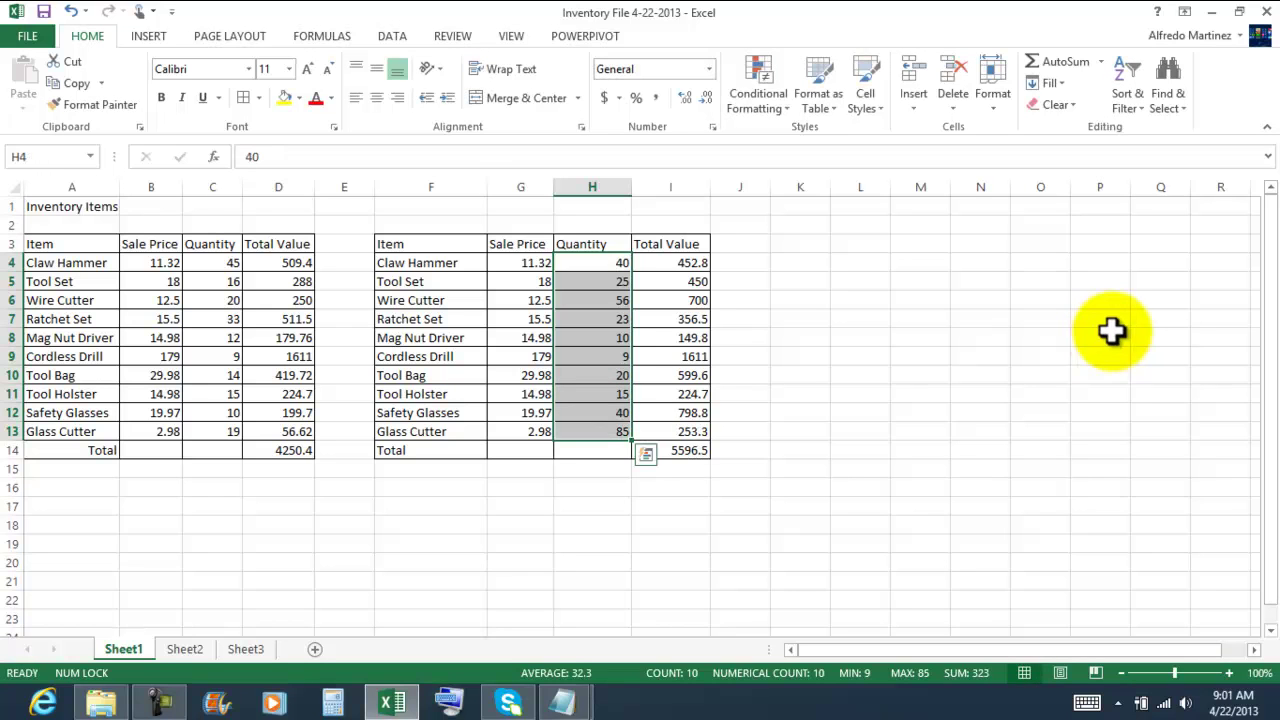
left_click_drag(604, 263, 614, 434)
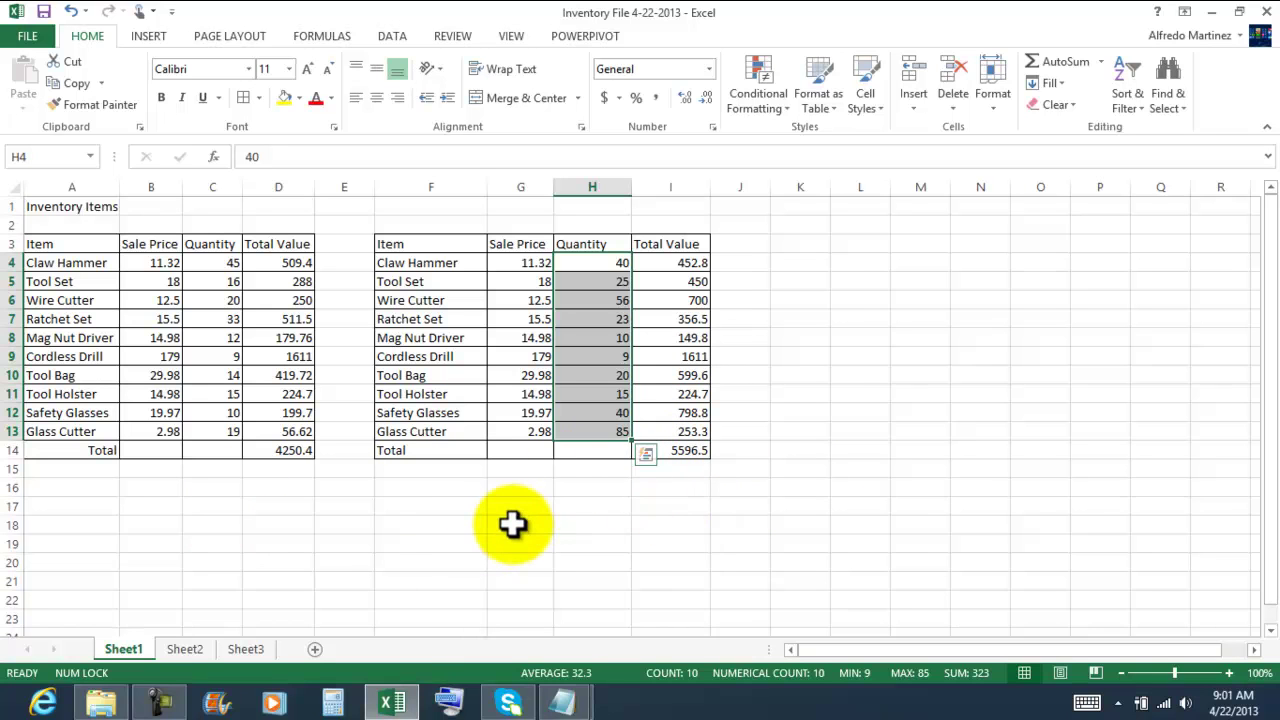
Label the original table Apr-13 in D1 and the pasted table May 2013 in I1
left_click(262, 206)
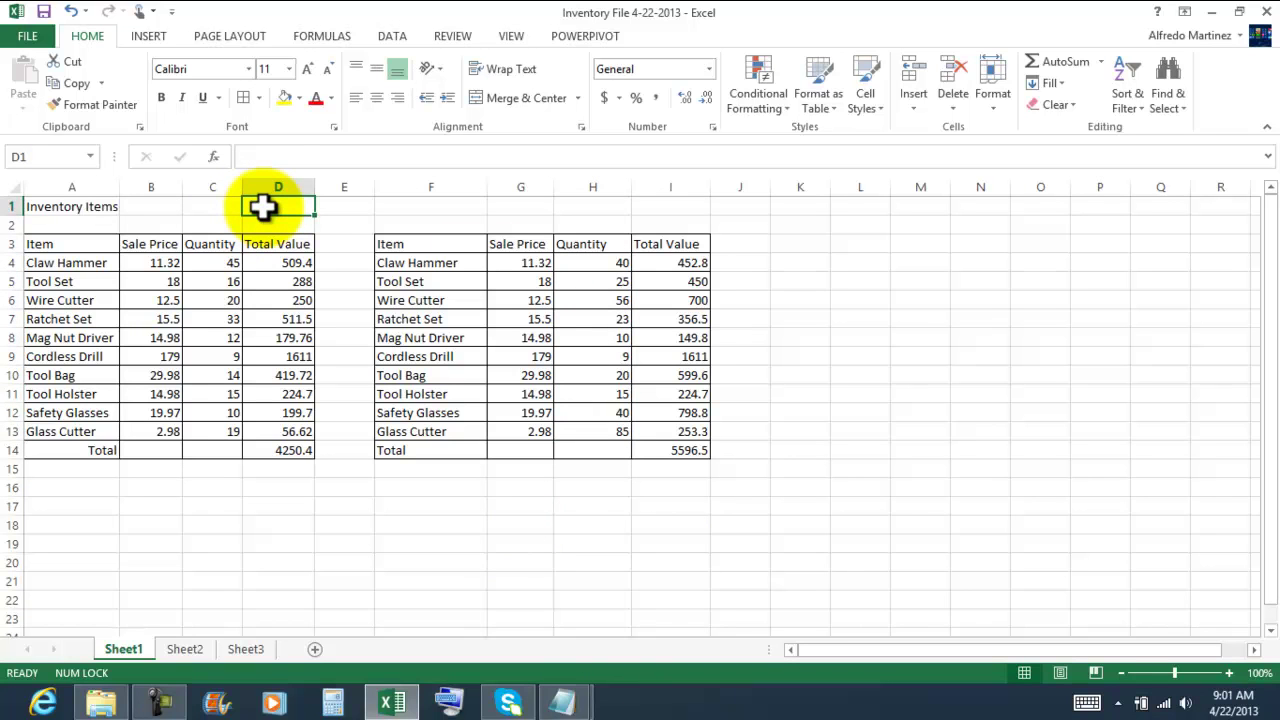
type("Apr-13")
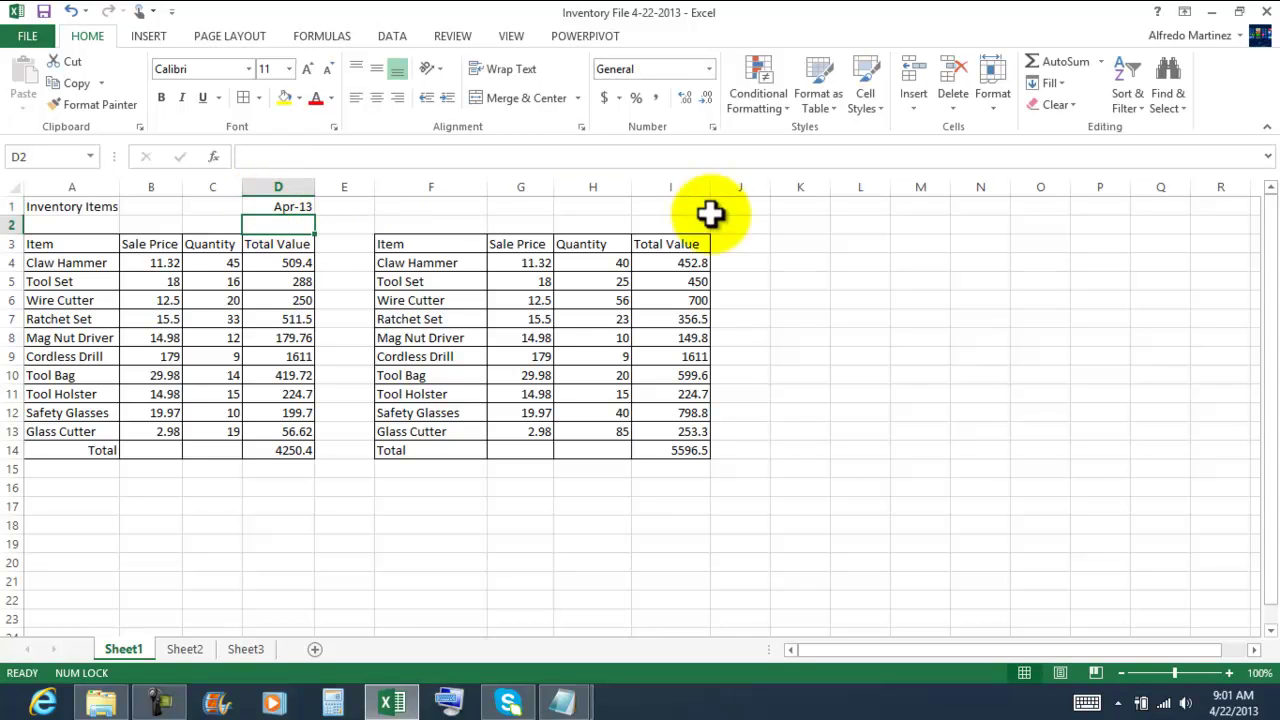
left_click(663, 207)
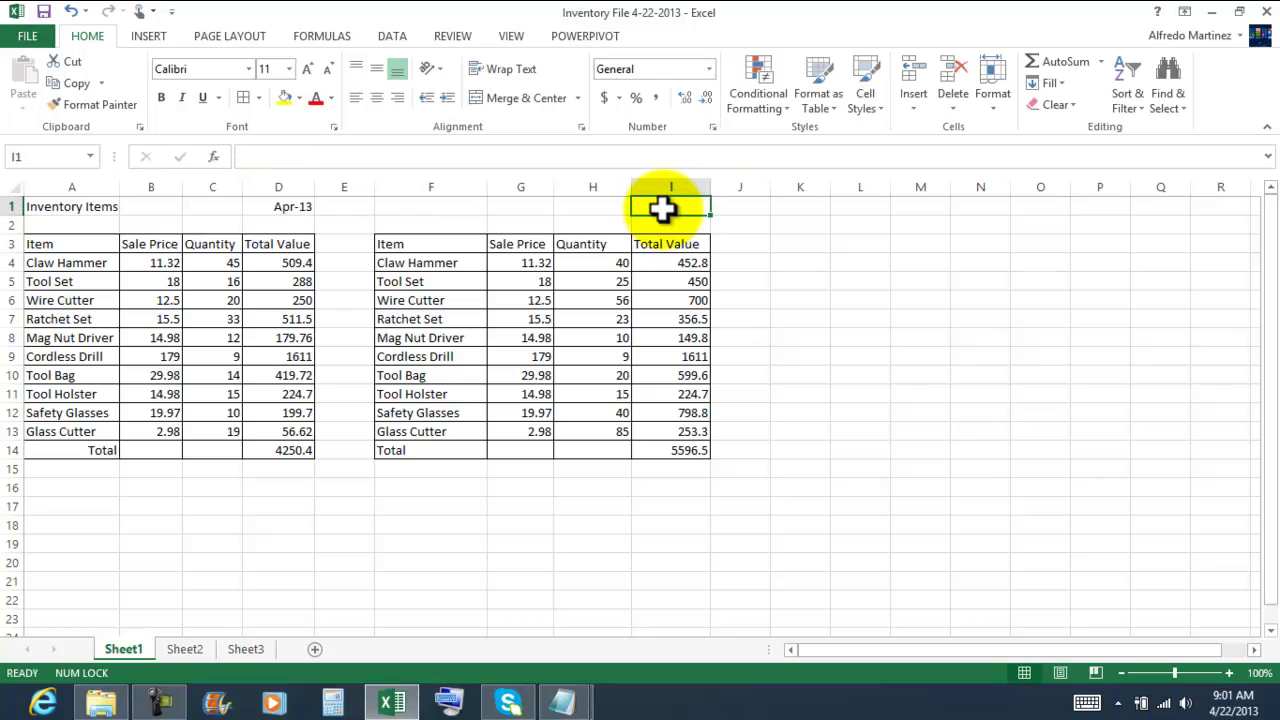
type("May-13")
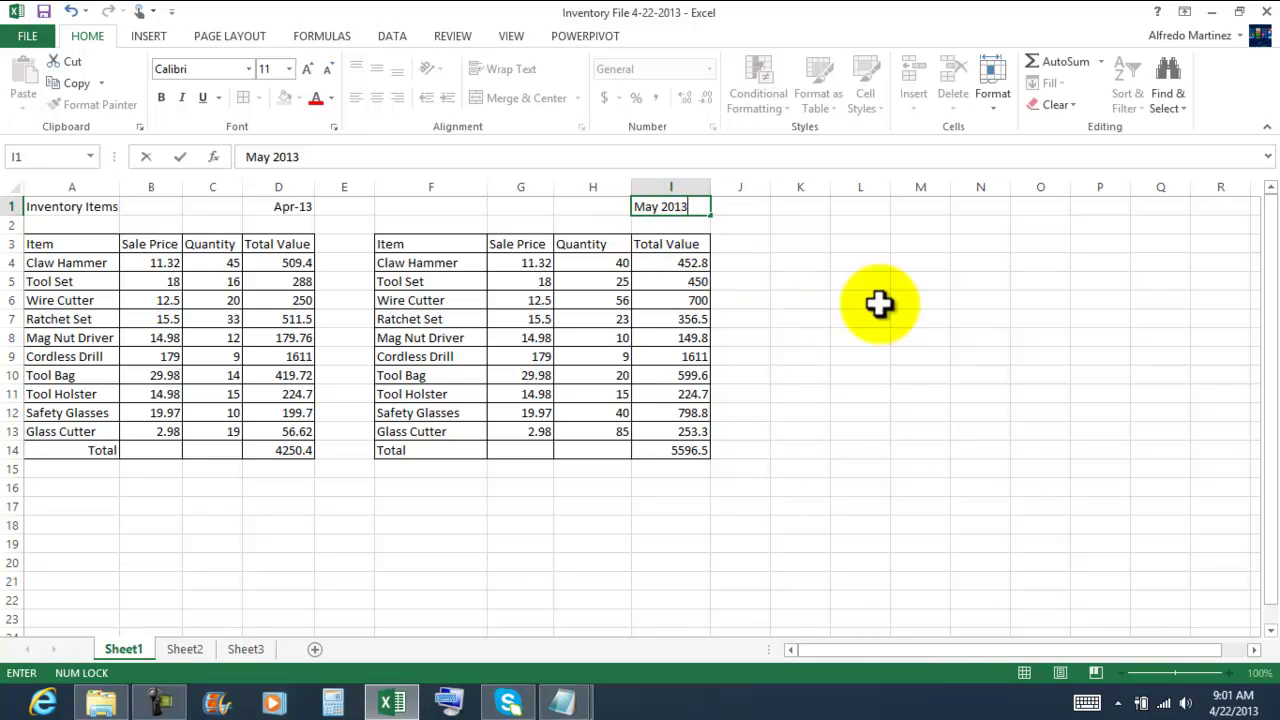
key("Return")
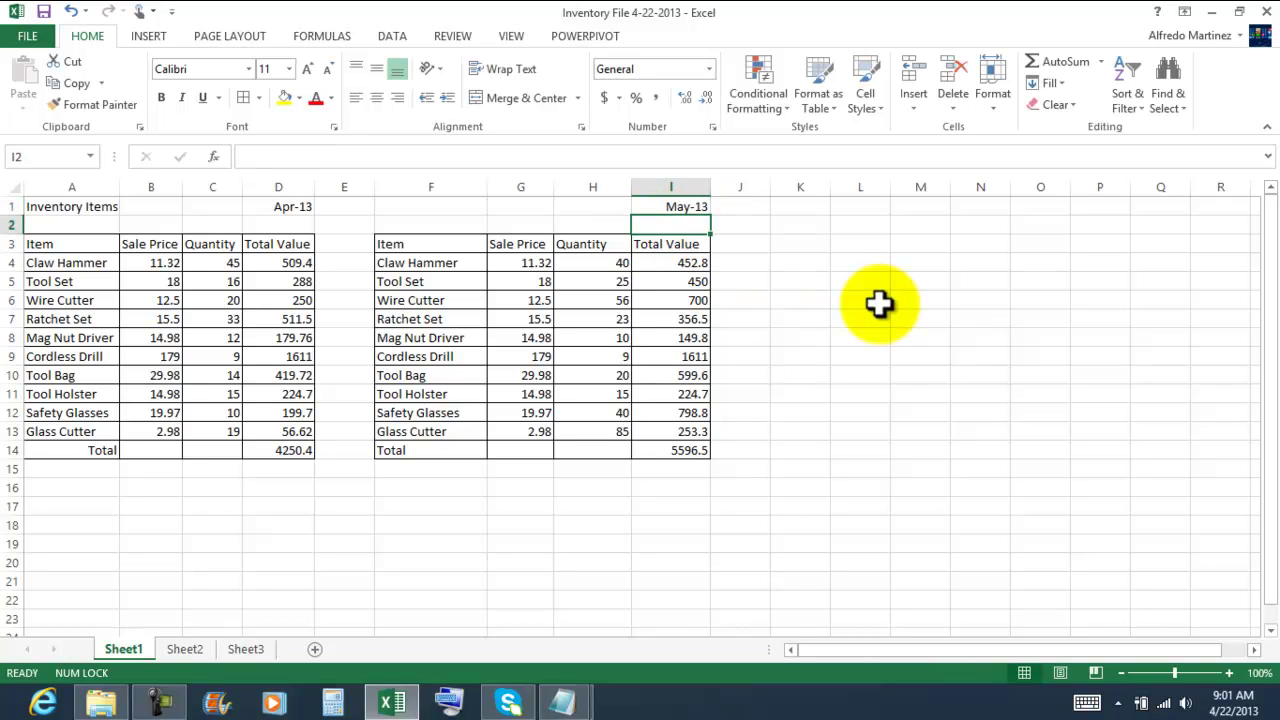
left_click(683, 203)
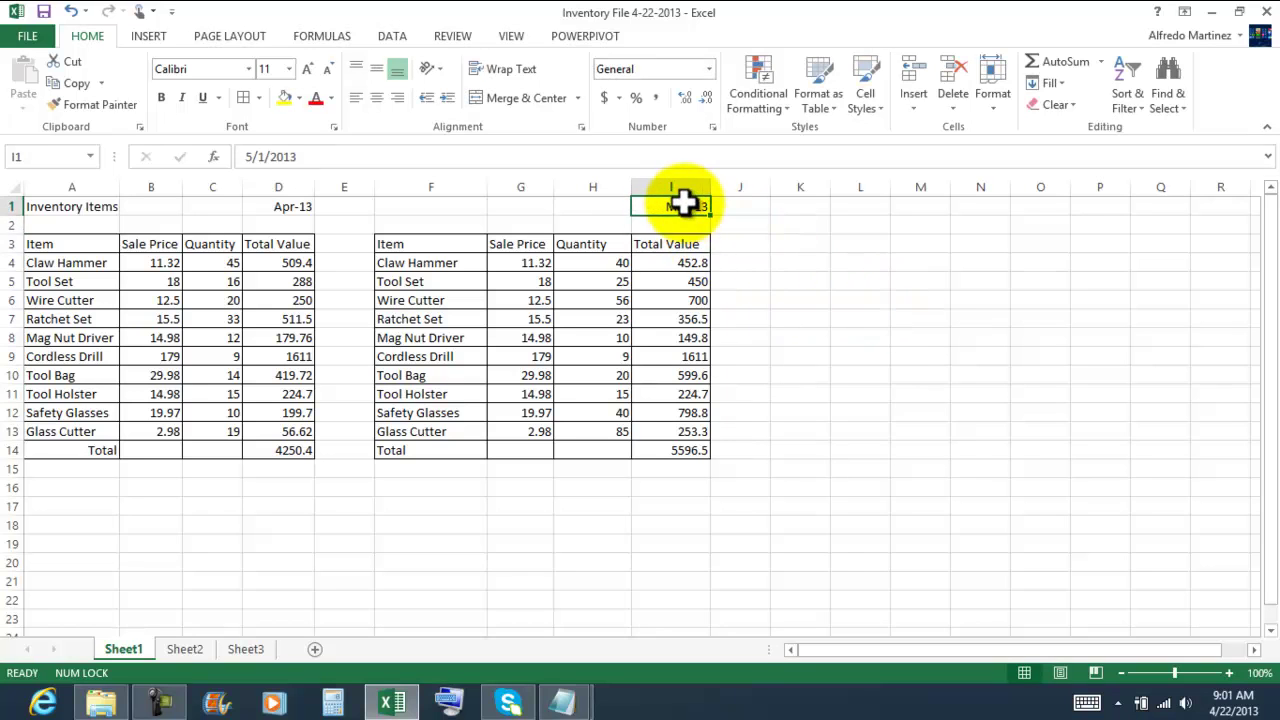
left_click(875, 336)
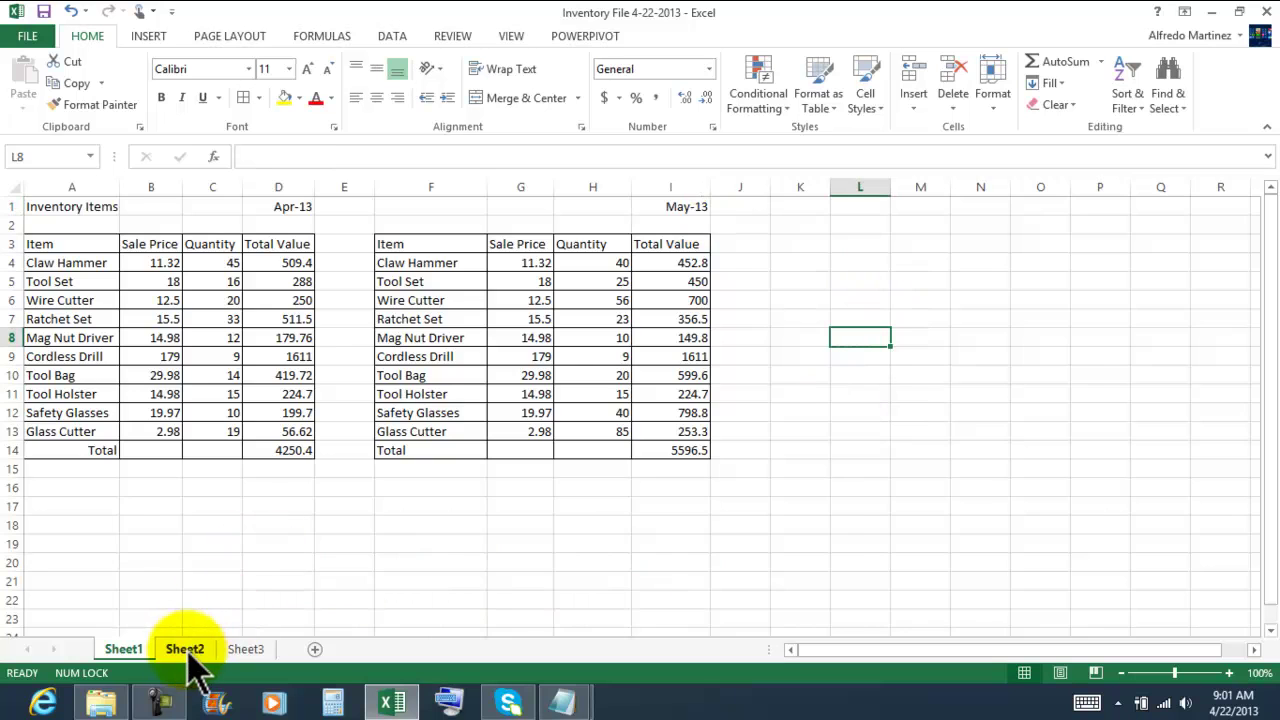
View Sheet2 and return to the inventory tables on Sheet1
left_click(184, 650)
left_click(125, 650)
left_click(138, 543)
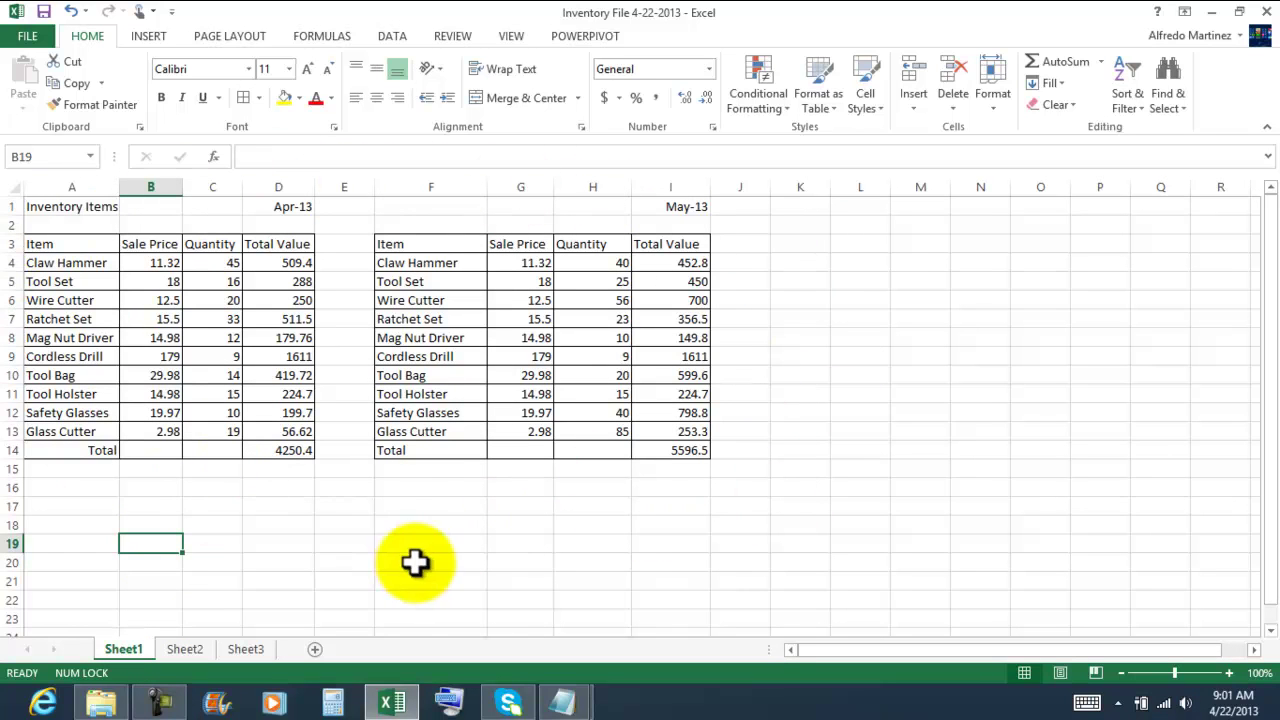
left_click(328, 543)
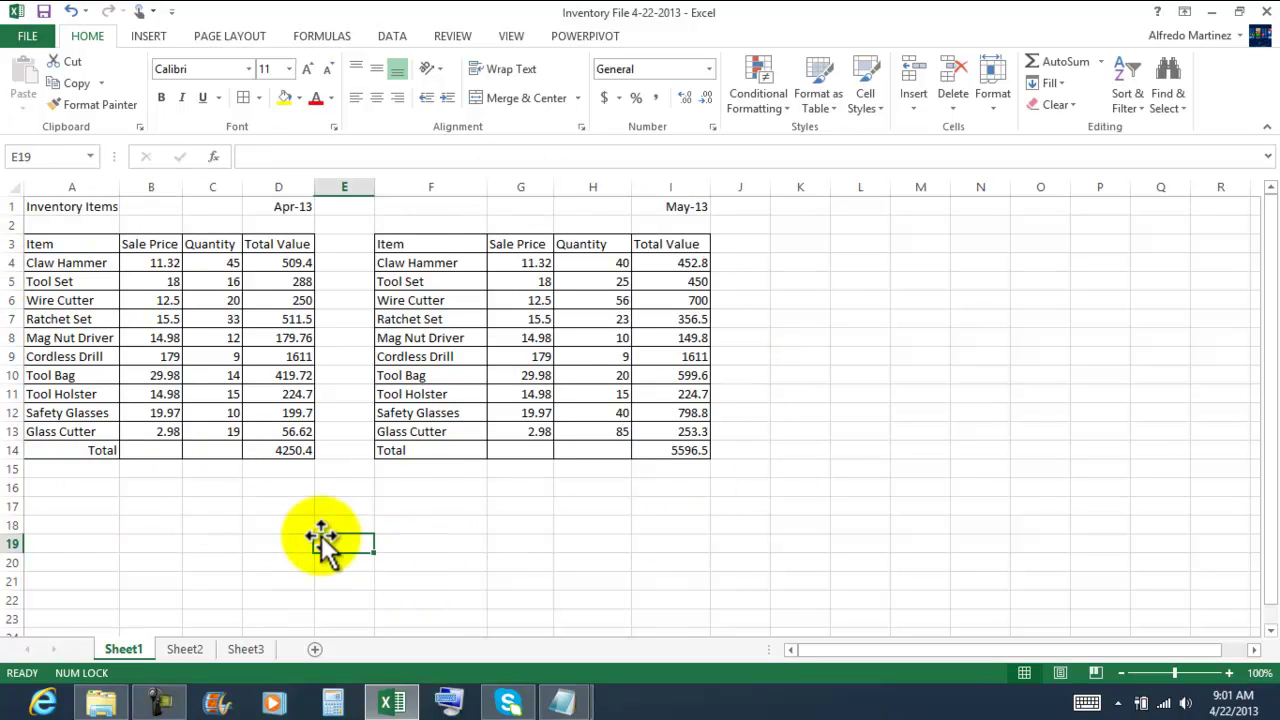
Review the formulas in D4 and D14 and the May quantities in H4:H13
left_click(285, 262)
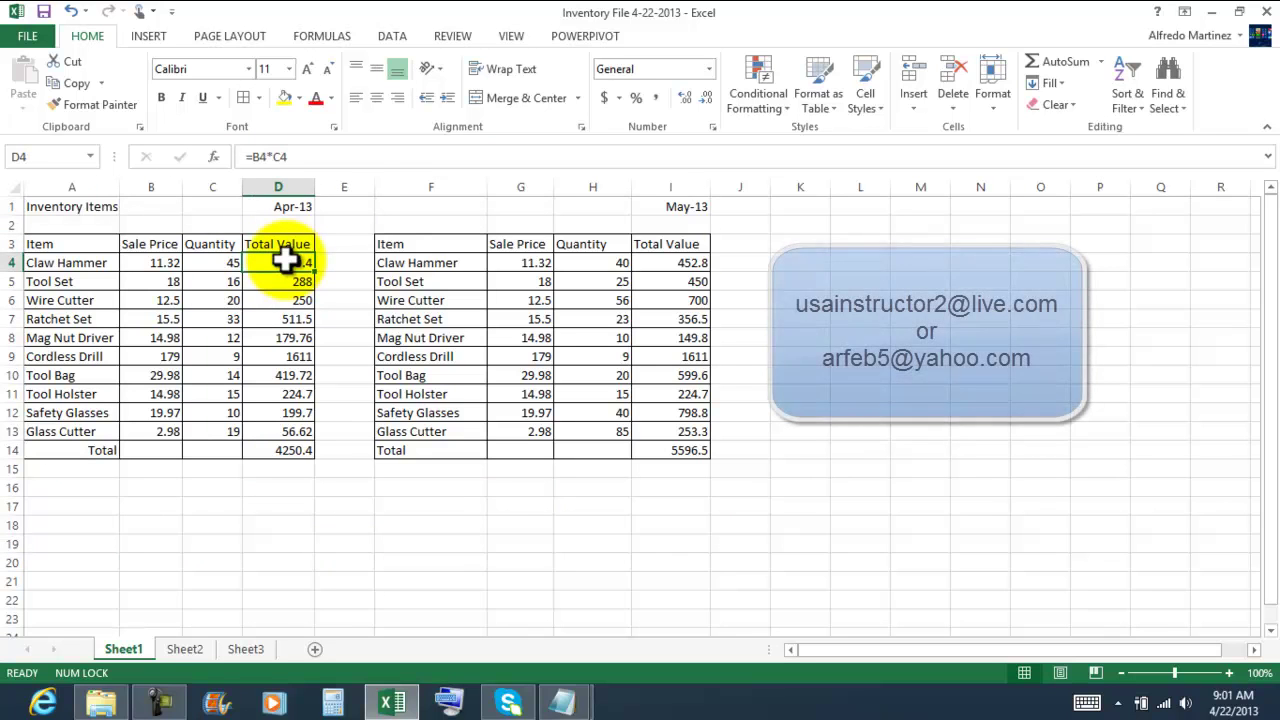
left_click(290, 452)
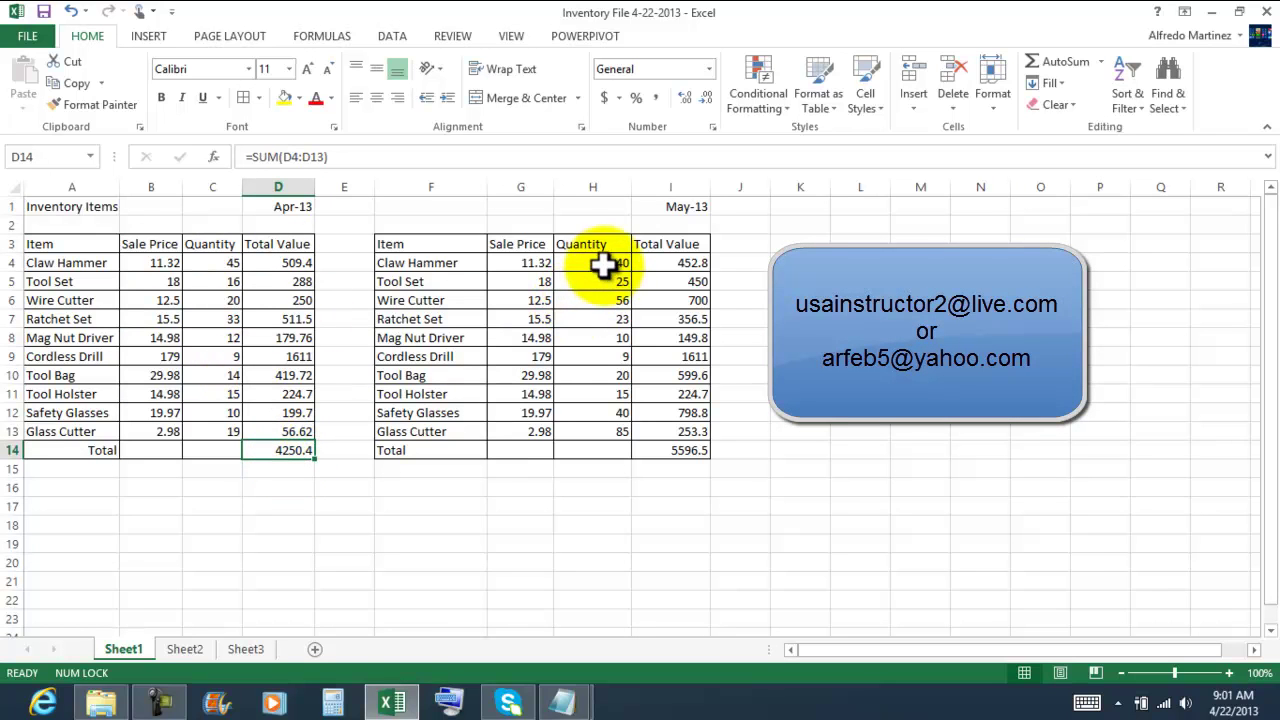
left_click_drag(588, 260, 604, 436)
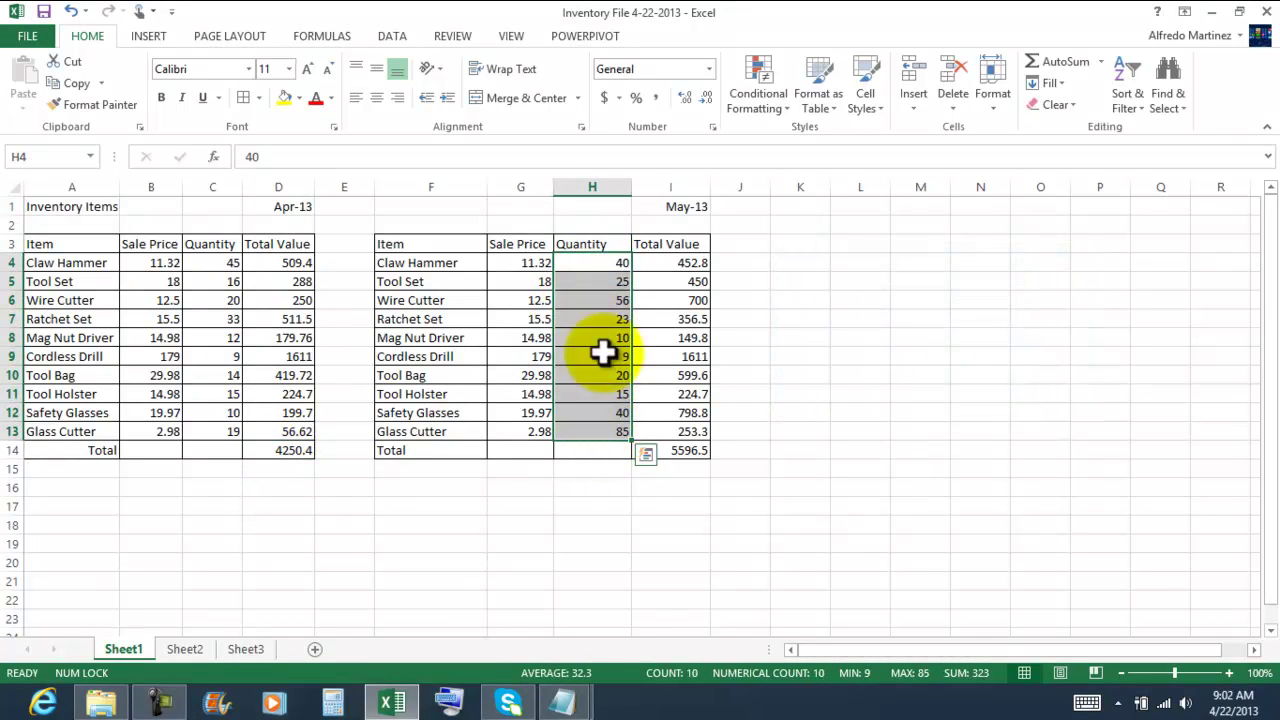
left_click(727, 519)
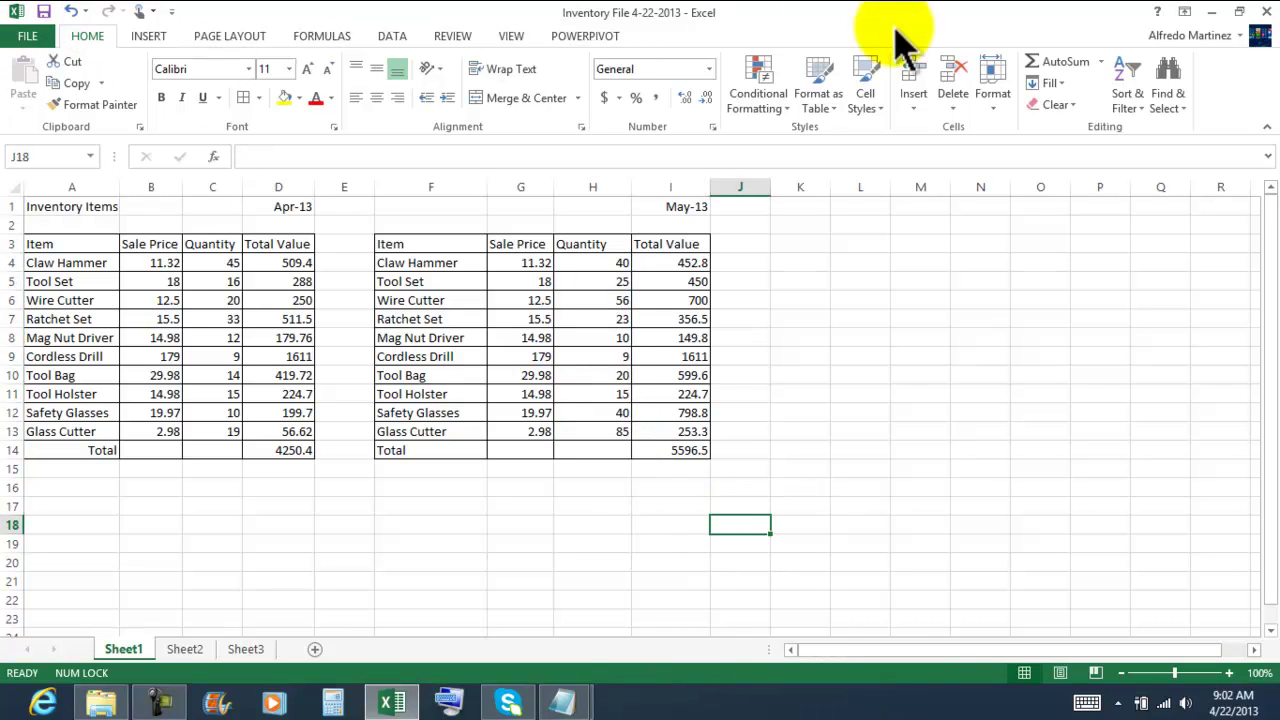
Close the inventory workbook, the Unit A folder window and the Day 5-3 exercise note
left_click(1267, 14)
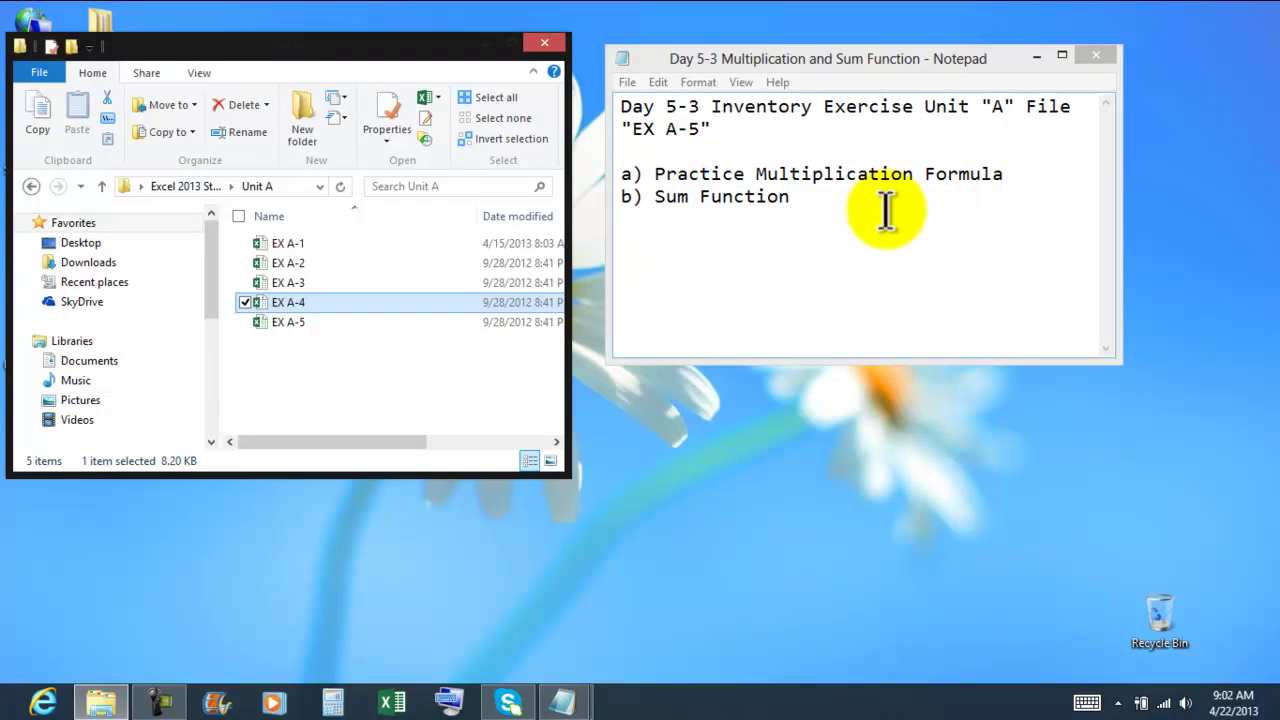
left_click(544, 44)
left_click_drag(885, 64, 632, 95)
key("Return")
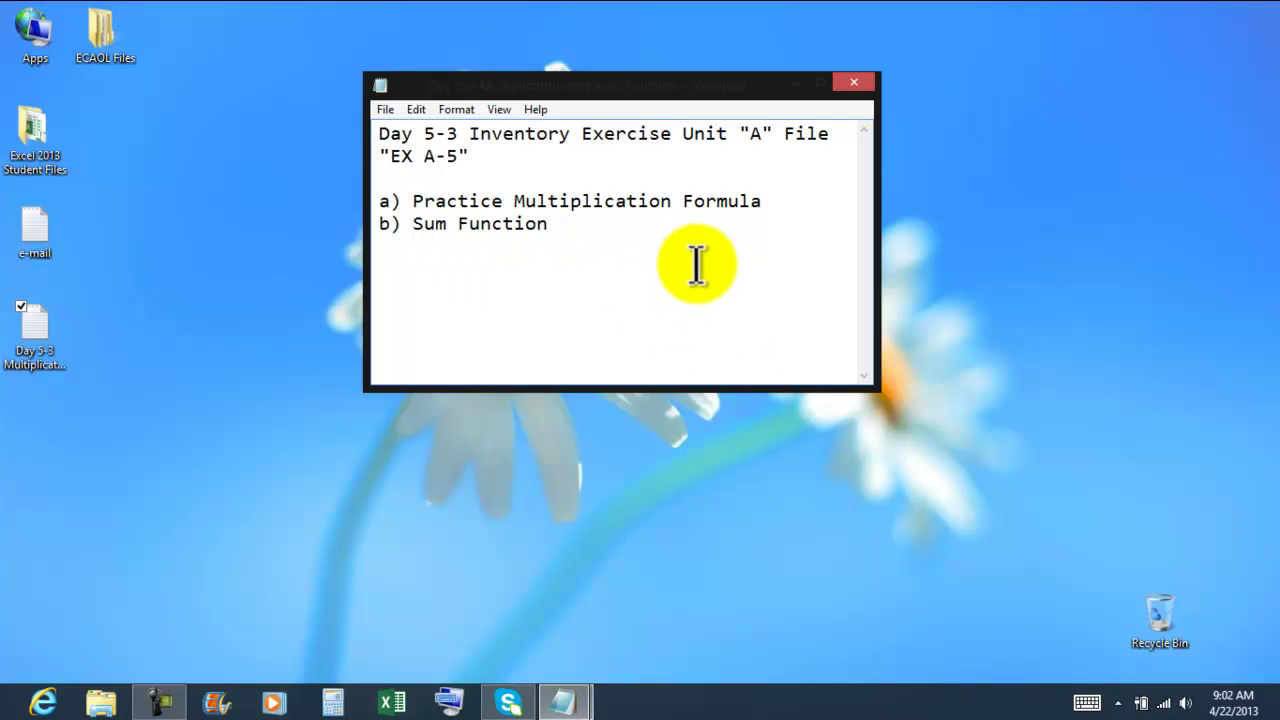
left_click(855, 84)
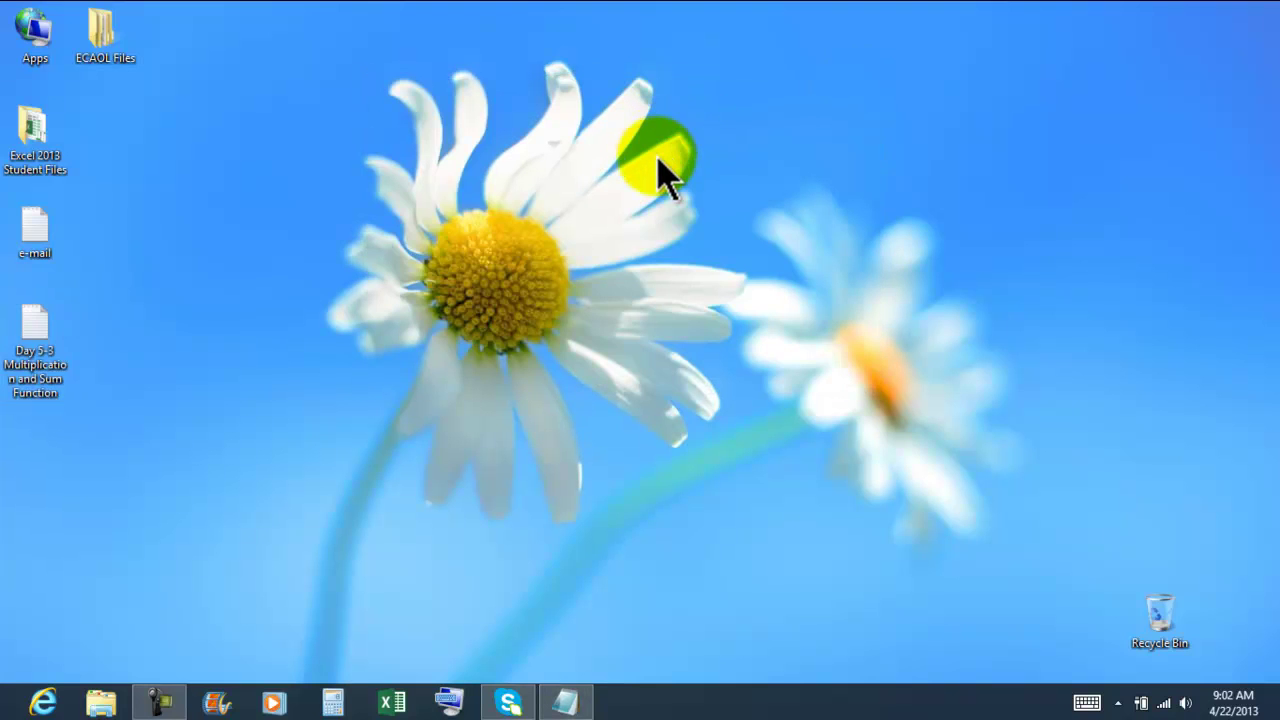